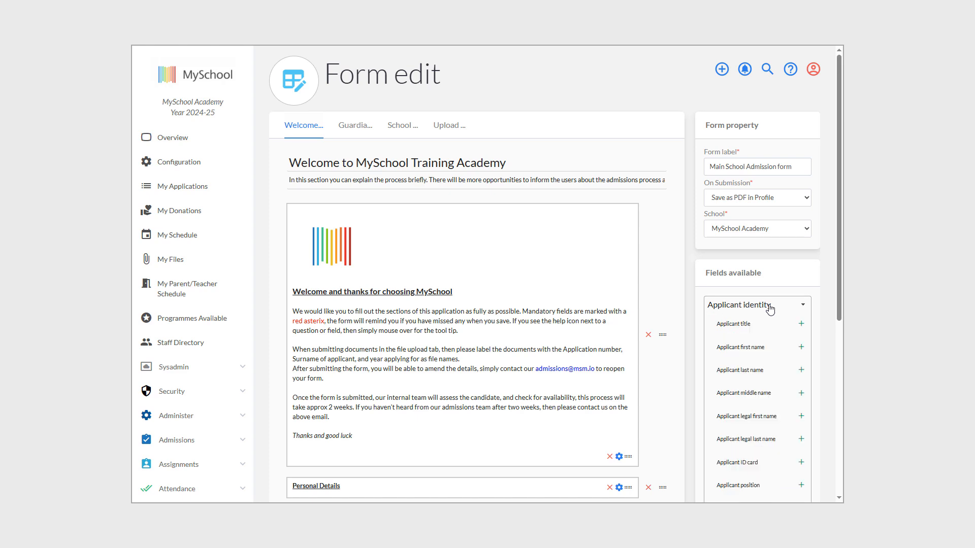
- Review the welcome, guardian, school questions and upload sections of the Main School Admission form, and close it
scroll(770, 311, down, 2)
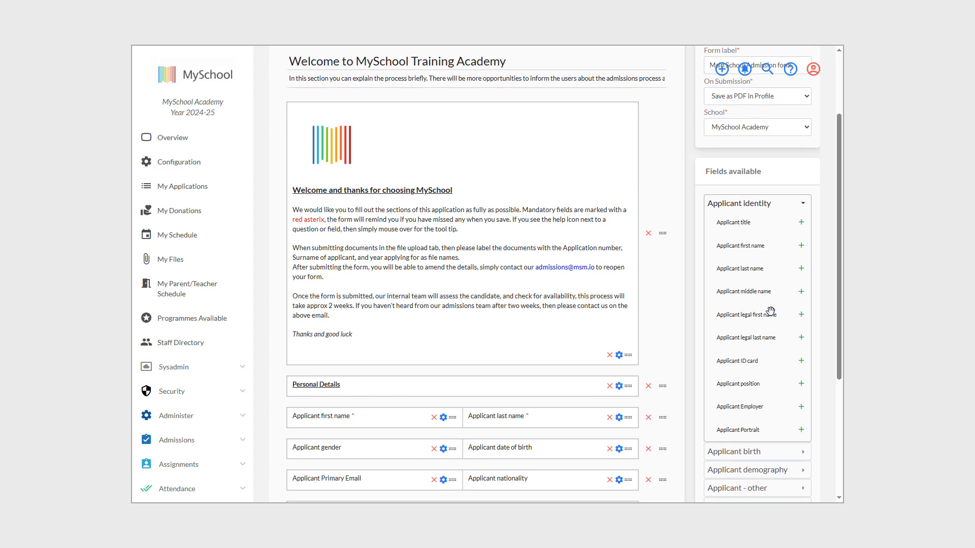
scroll(768, 308, up, 3)
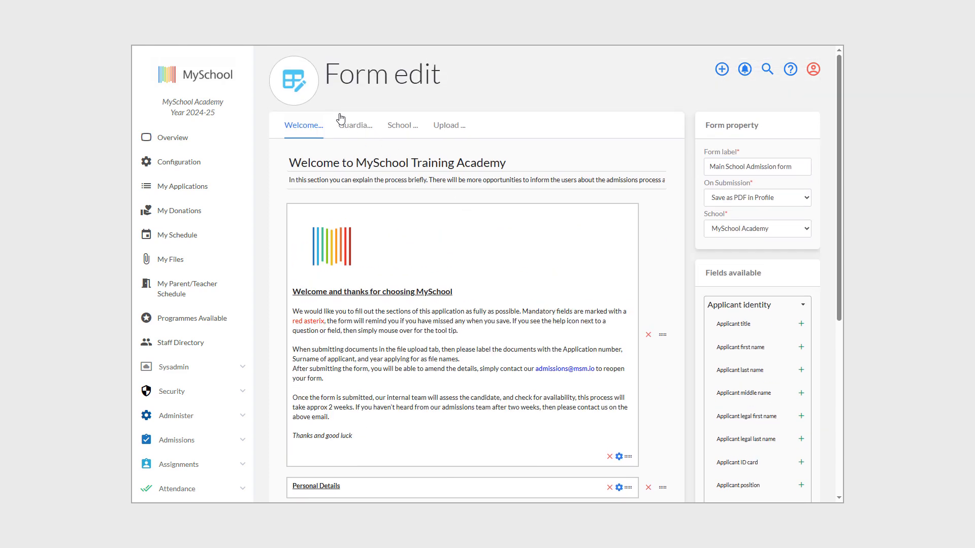
click(361, 124)
scroll(534, 230, down, 1)
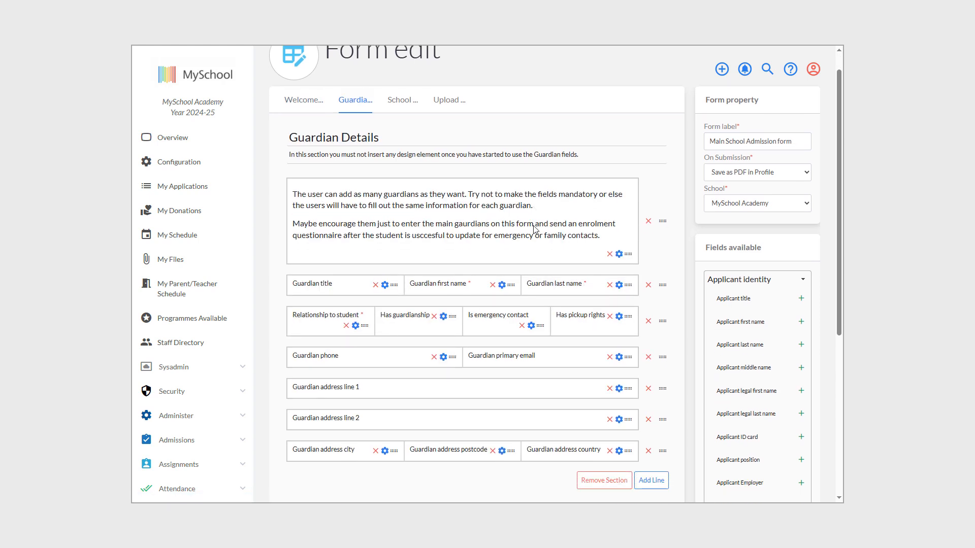
scroll(534, 229, down, 2)
scroll(535, 230, up, 3)
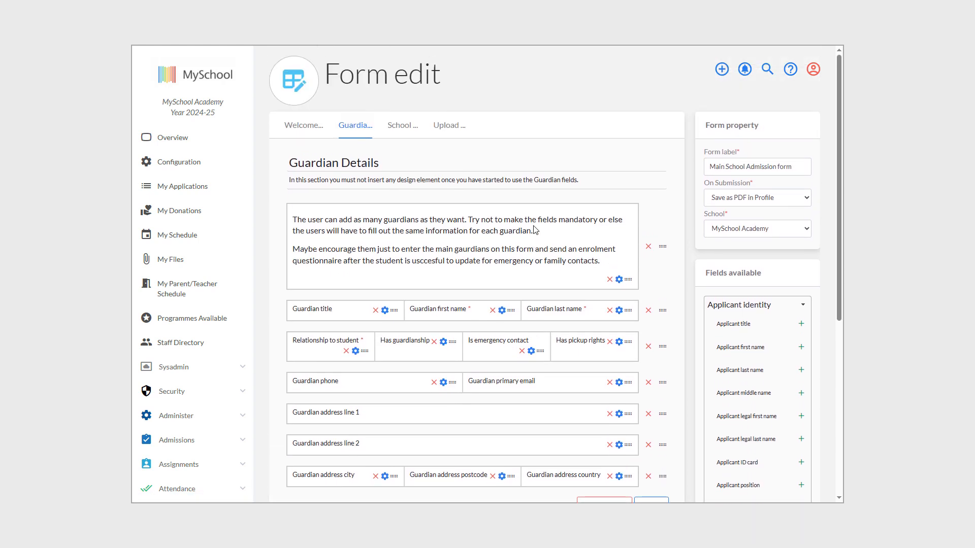
click(400, 125)
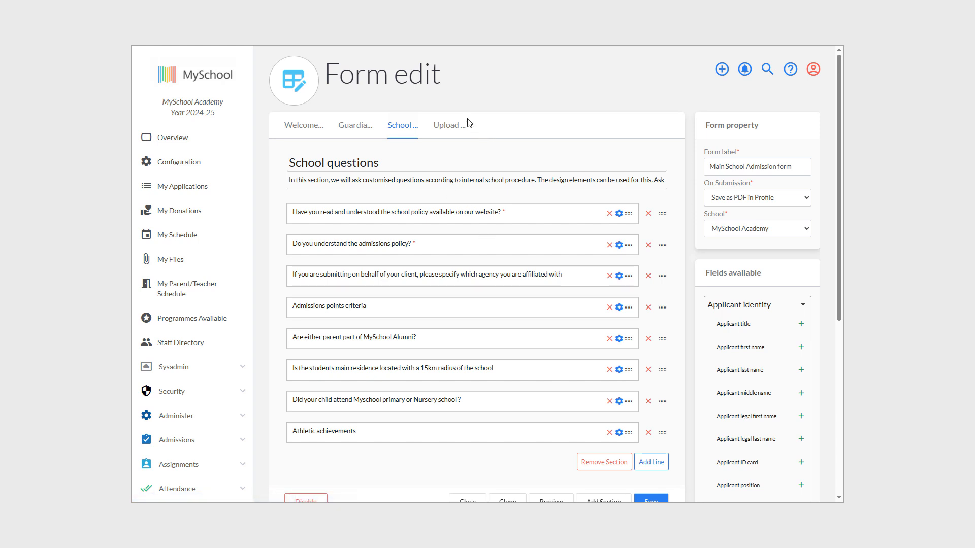
click(450, 126)
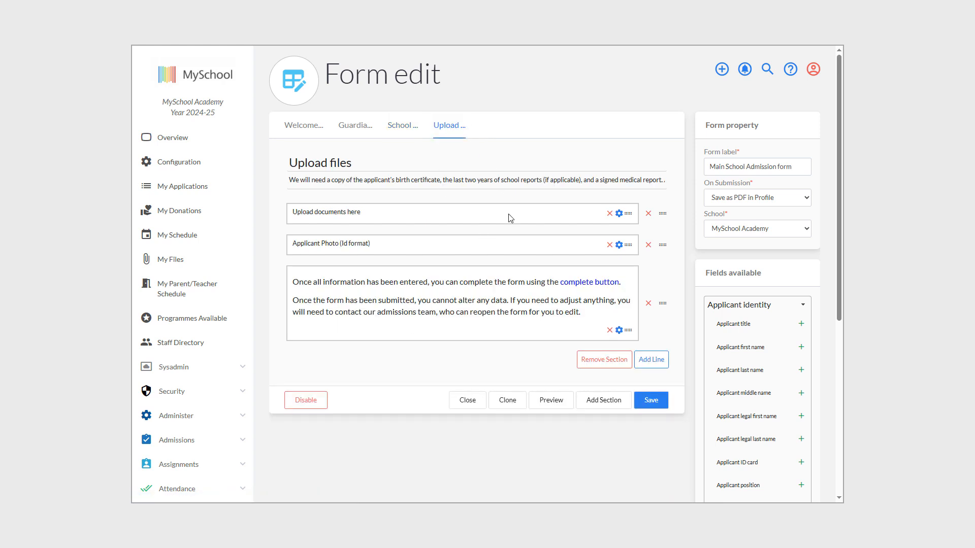
click(481, 402)
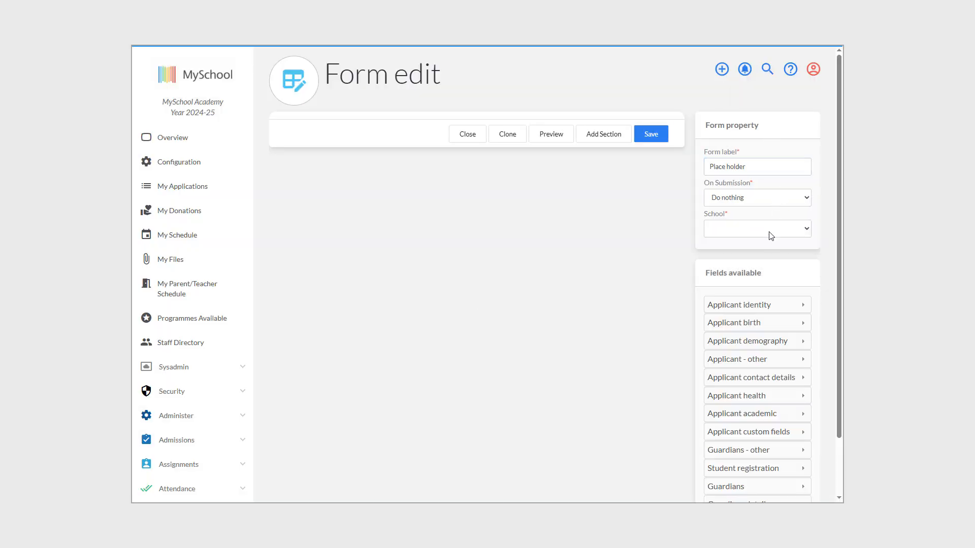
- Assign the form to MySchool Academy and add a section titled "Placeholder" with the description "Form used to test a workflow"
click(769, 231)
click(766, 260)
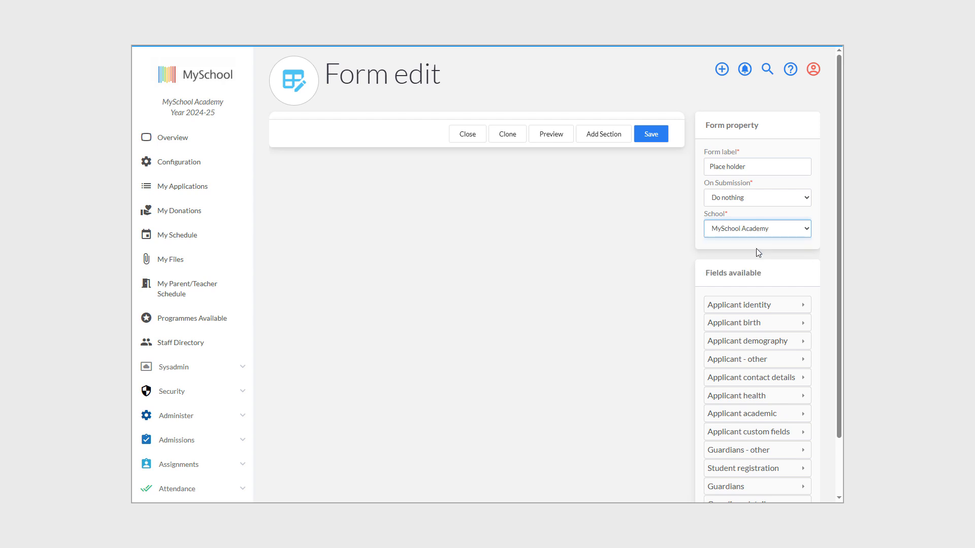
click(597, 136)
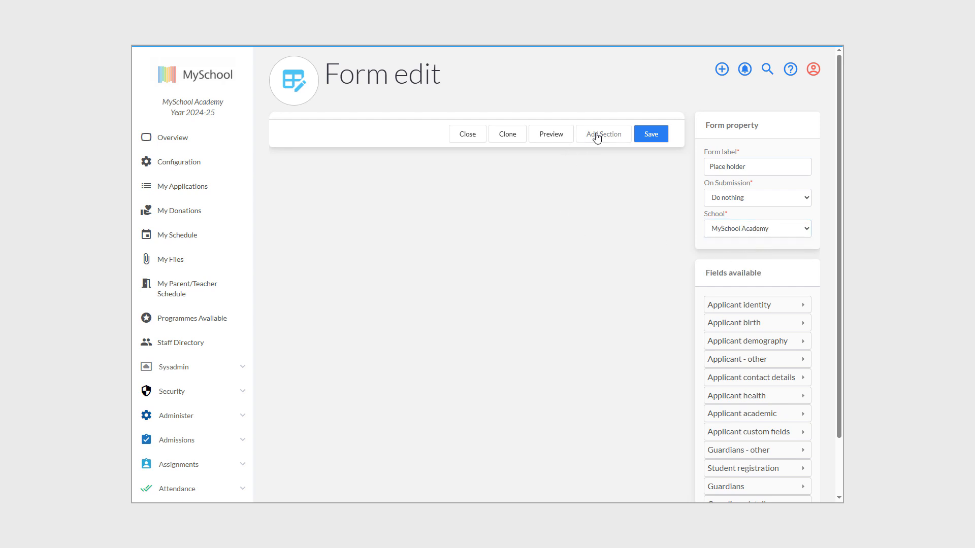
click(352, 166)
text(P)
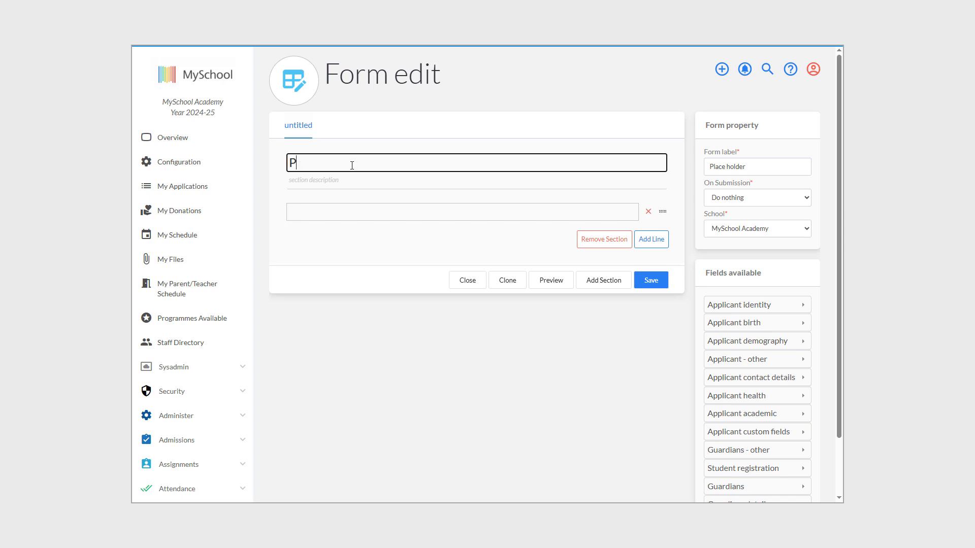
text(laceholder)
click(359, 178)
text(Form used to test a workflow)
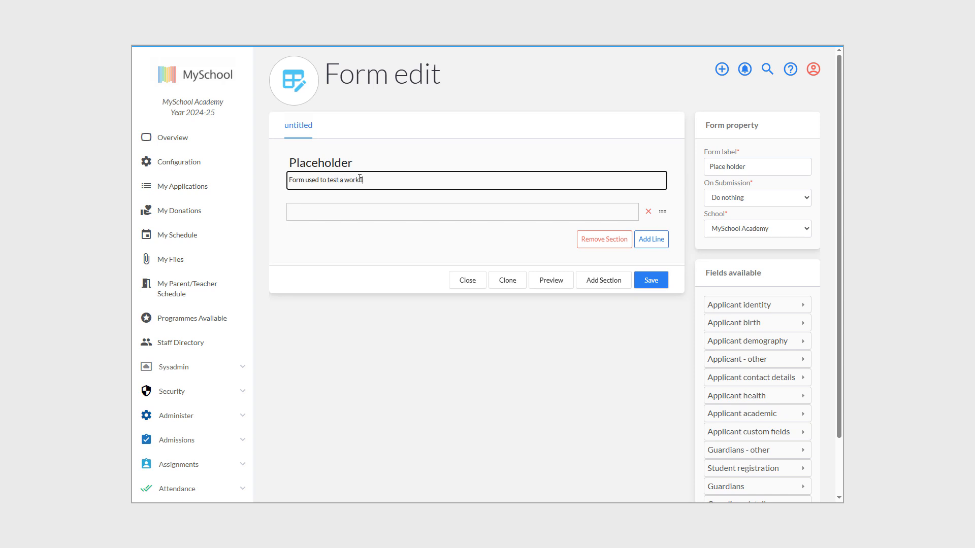
- Add a second line to the Placeholder section and place Applicant first name and Applicant last name side by side on the first line
click(652, 241)
click(738, 305)
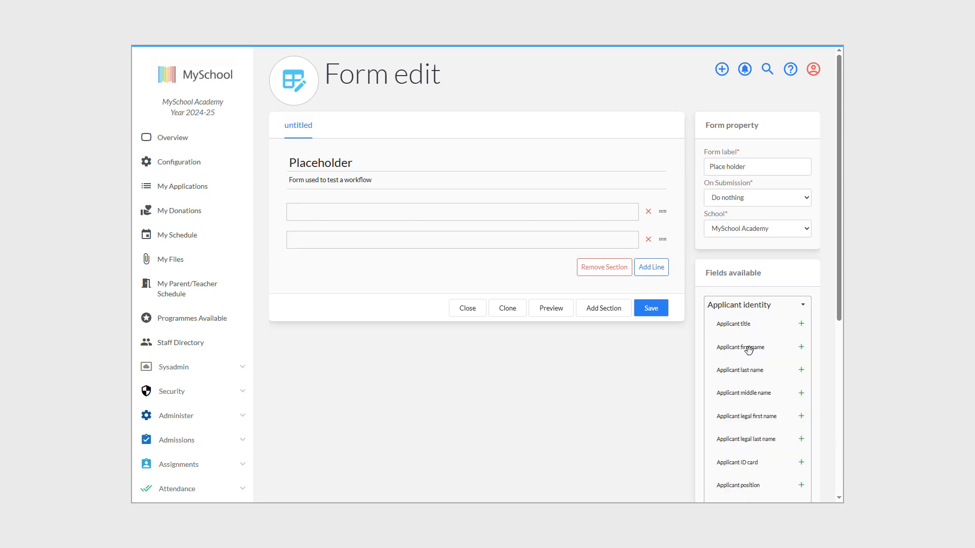
drag(748, 348, 445, 214)
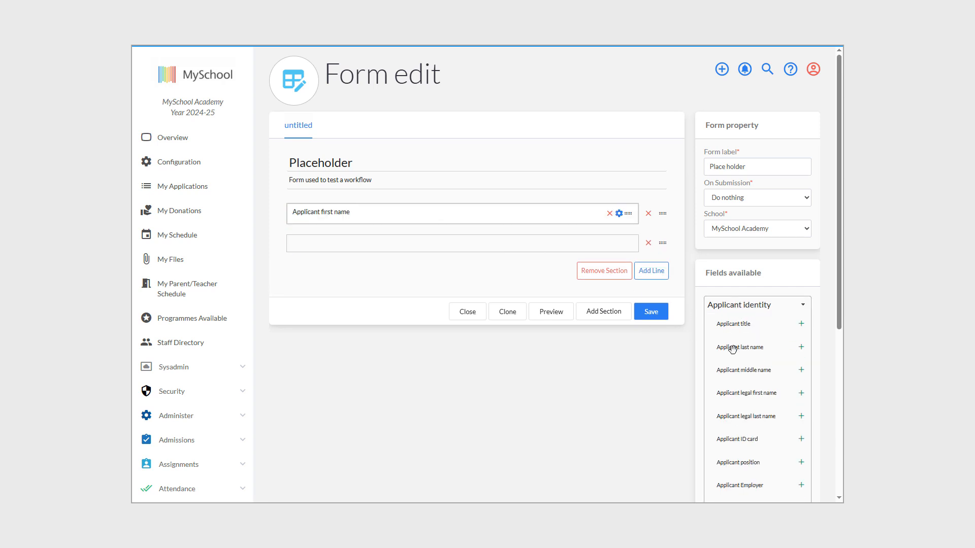
drag(723, 347, 587, 215)
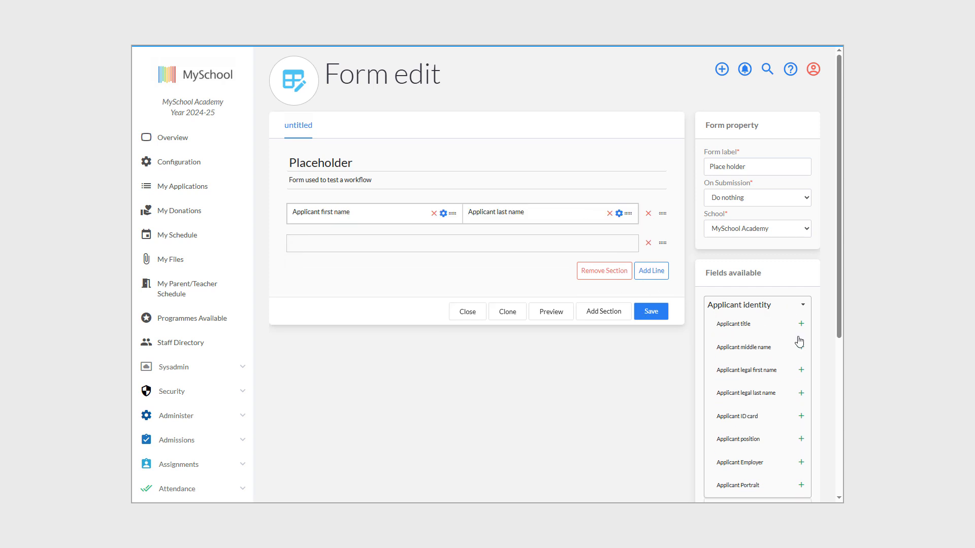
- Place the Applicable year and Grade applying for fields side by side on the second line and save the form
click(803, 308)
scroll(802, 338, down, 3)
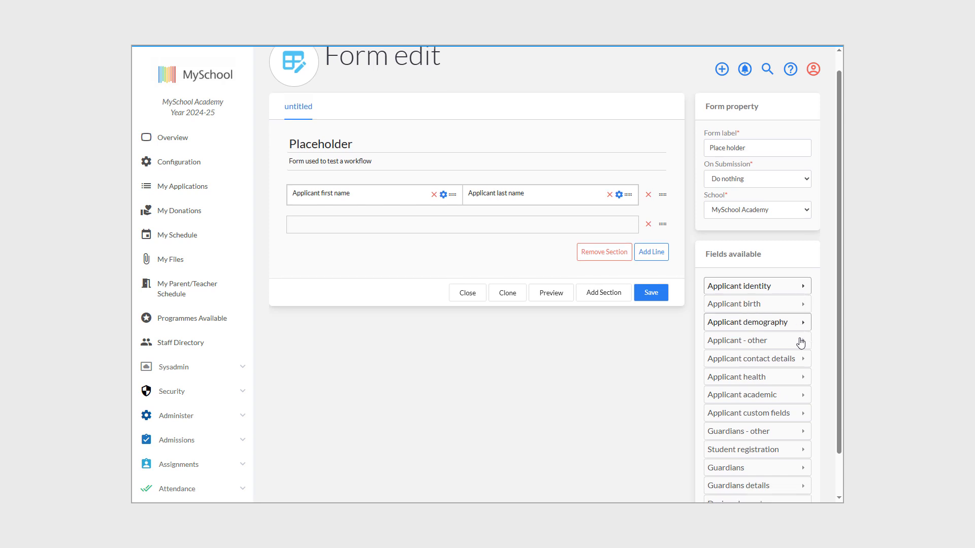
click(757, 405)
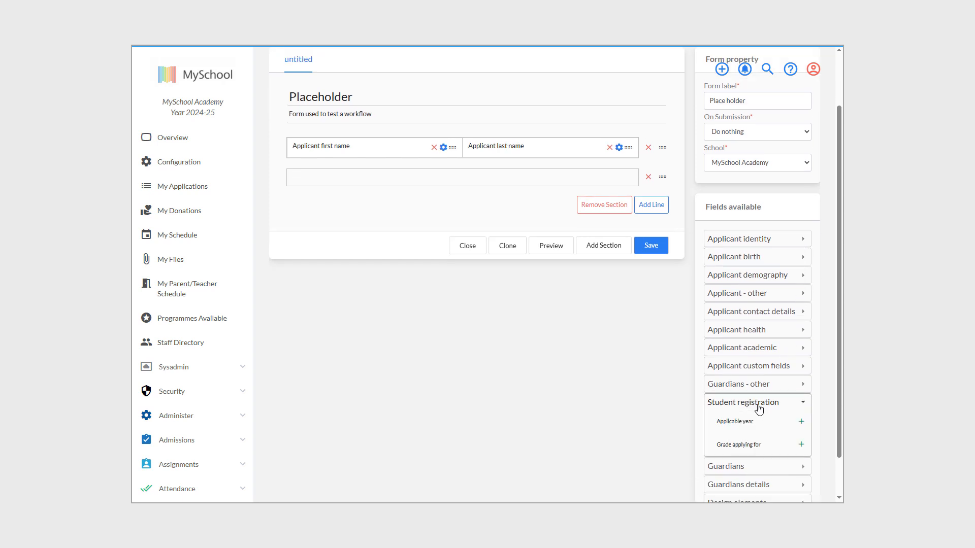
drag(738, 425, 422, 179)
drag(742, 423, 569, 175)
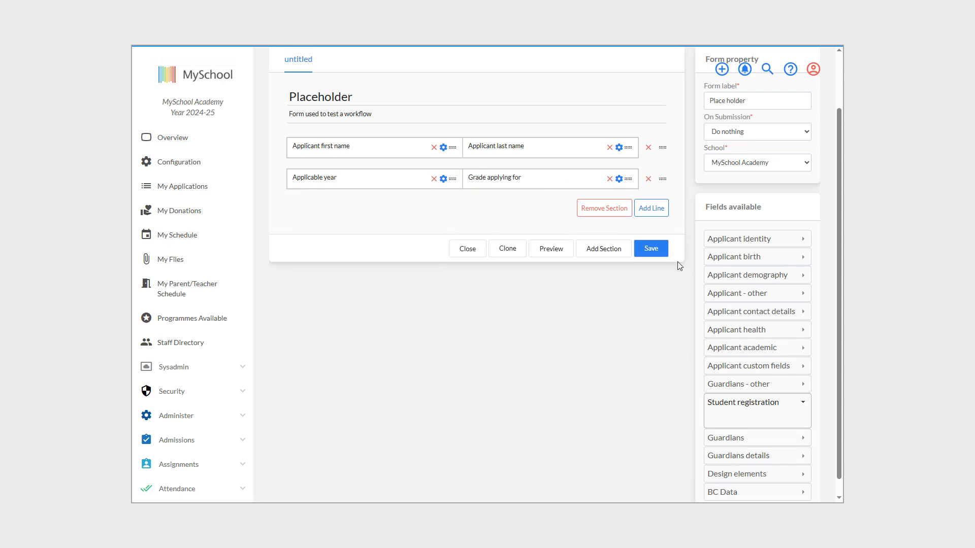
click(654, 252)
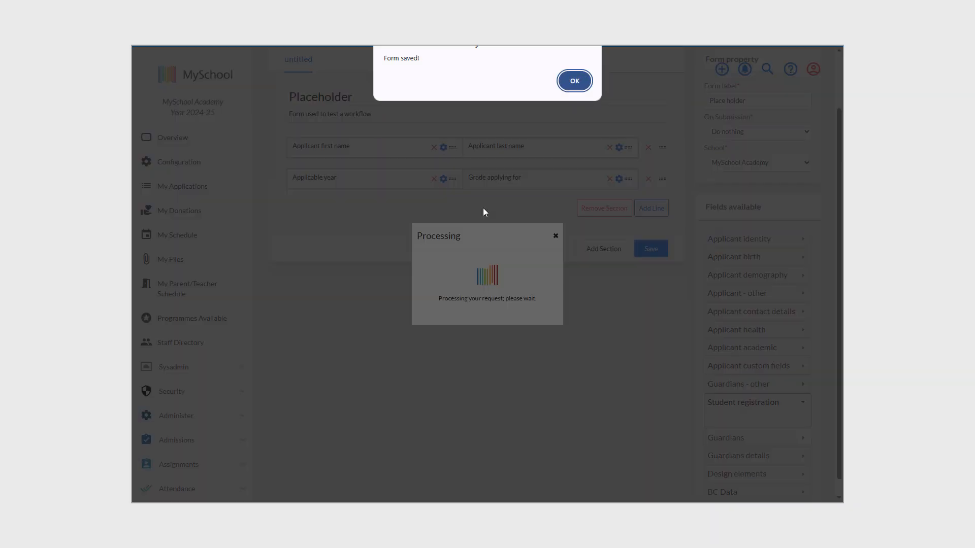
click(575, 82)
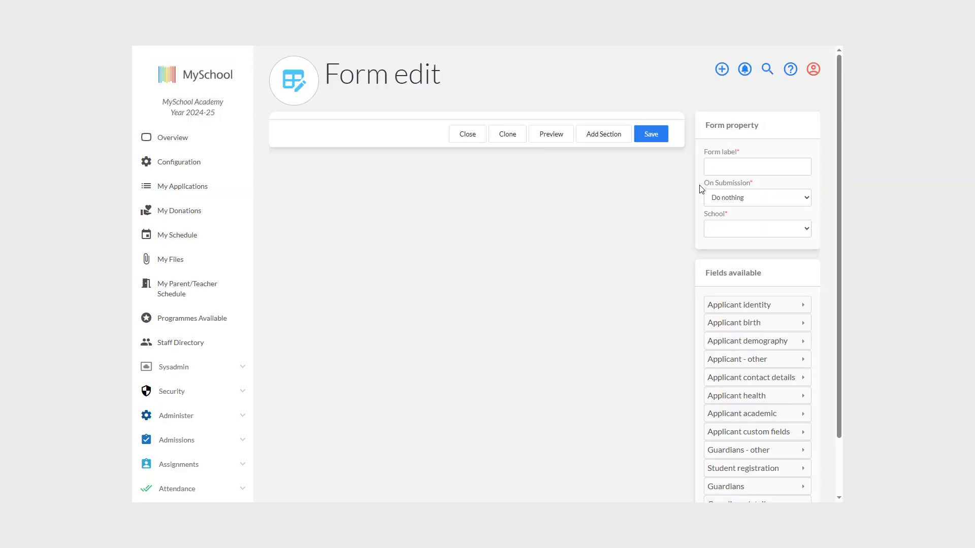
- Label the new form "First application form", have submissions saved as PDF in Profile, and assign it to MySchool Academy
click(729, 165)
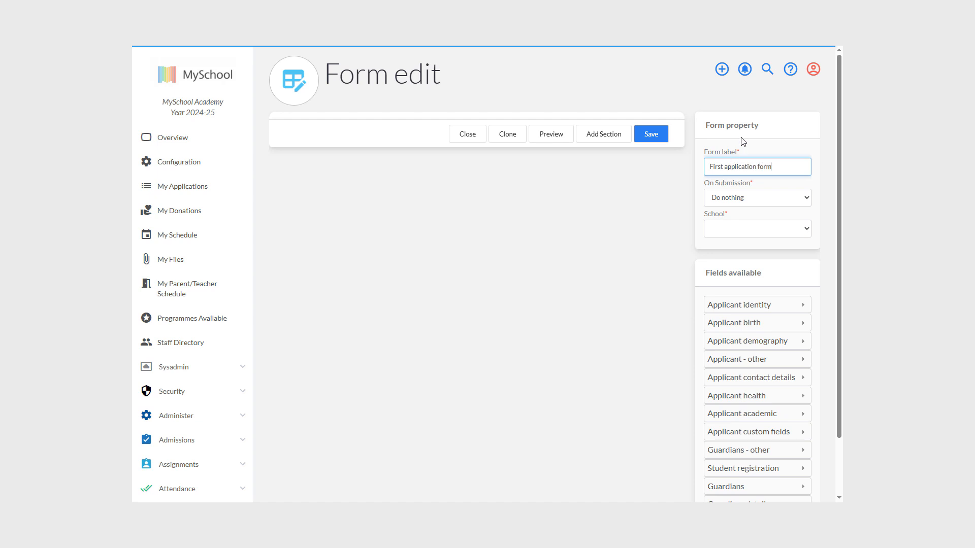
click(753, 198)
click(755, 213)
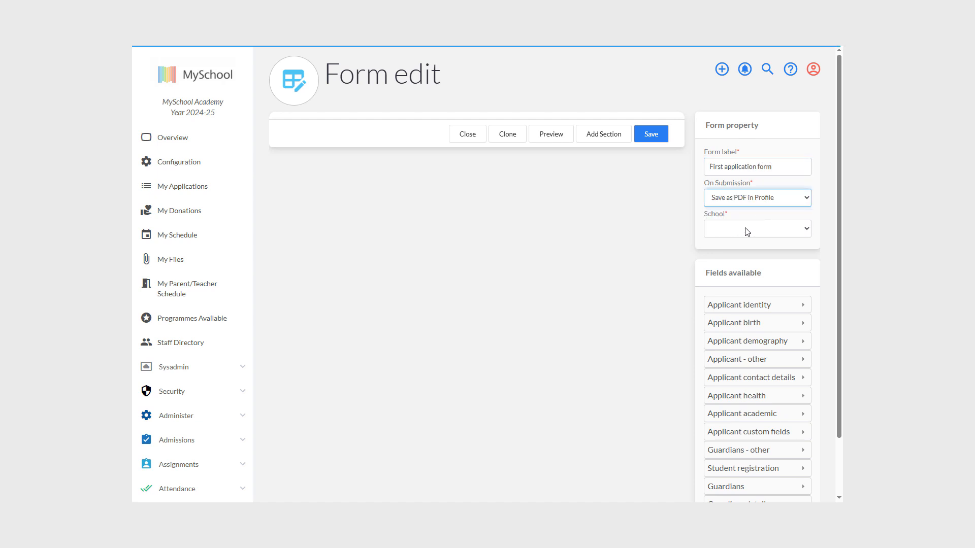
click(747, 231)
click(740, 252)
- Add a section to the form titled "Welcome to MySchool Academy"
click(605, 134)
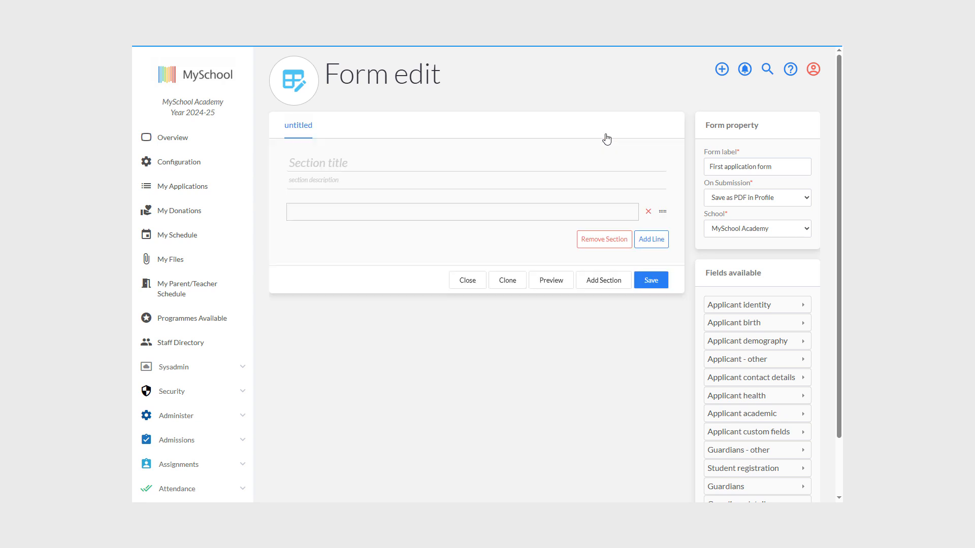
click(314, 161)
text(W)
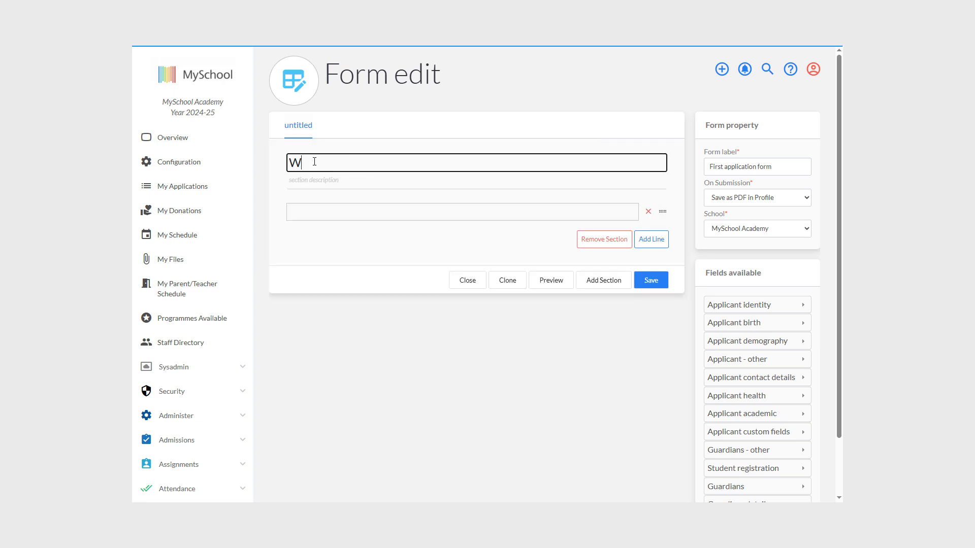
text(elcome to MySchool Academy)
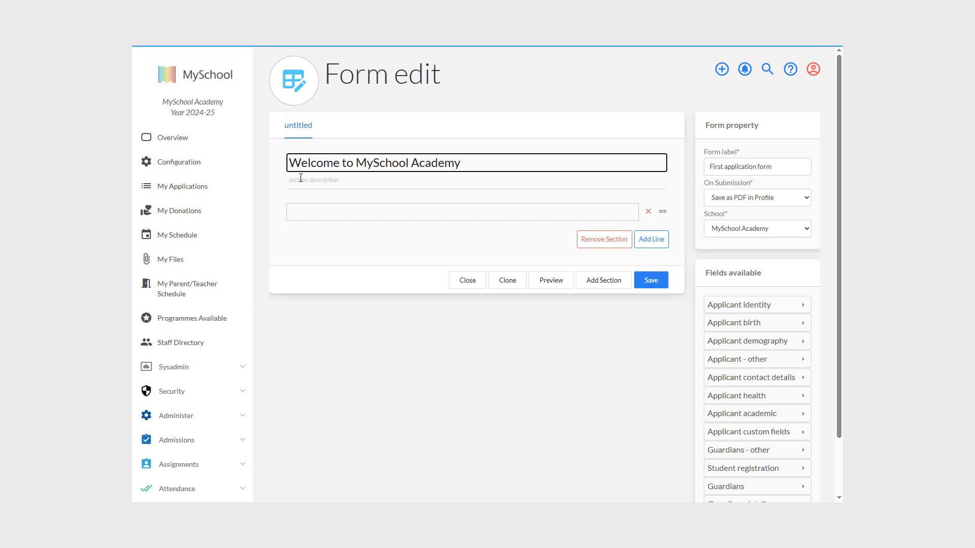
- Enter the section description "Each section is designed to collect information from the submitter. This is an external form"
click(302, 182)
text(Each section is sdesigned)
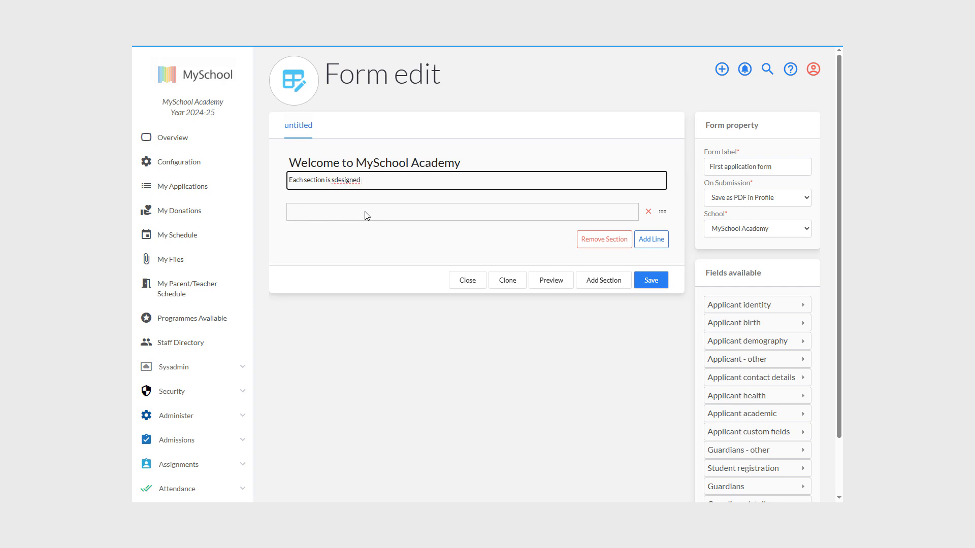
key(BackSpace)
key(BackSpace)
key(BackSpace)
key(BackSpace)
key(BackSpace)
key(BackSpace)
key(BackSpace)
key(BackSpace)
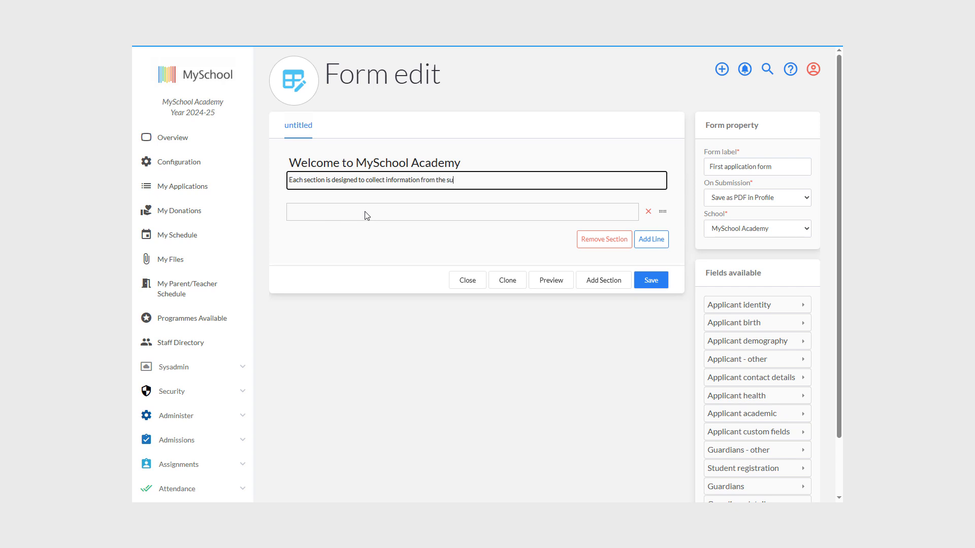
text(itter. This is an external form)
- Add three more lines to the welcome section
click(654, 240)
click(656, 267)
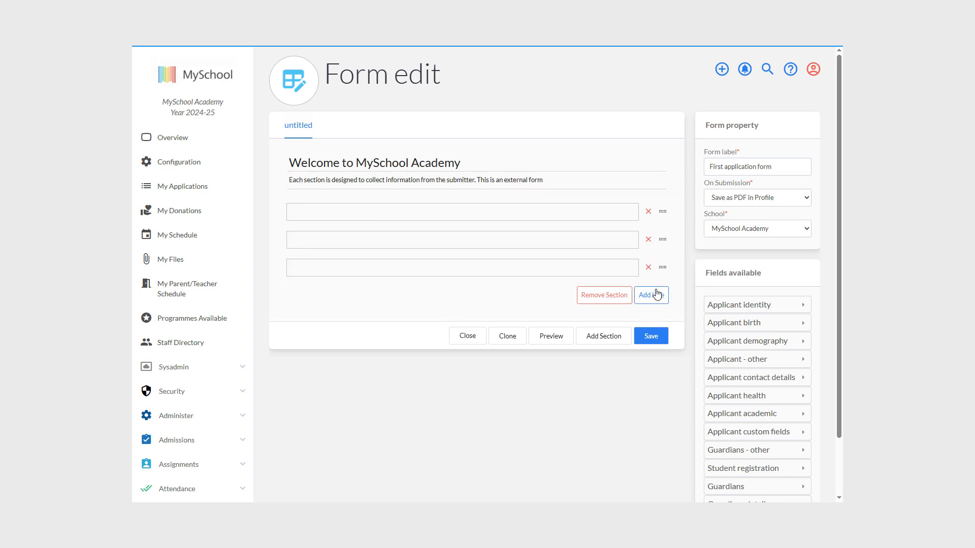
click(656, 295)
- Place Applicant first name and Applicant last name on the first line and Applicant ID card on the second
click(752, 305)
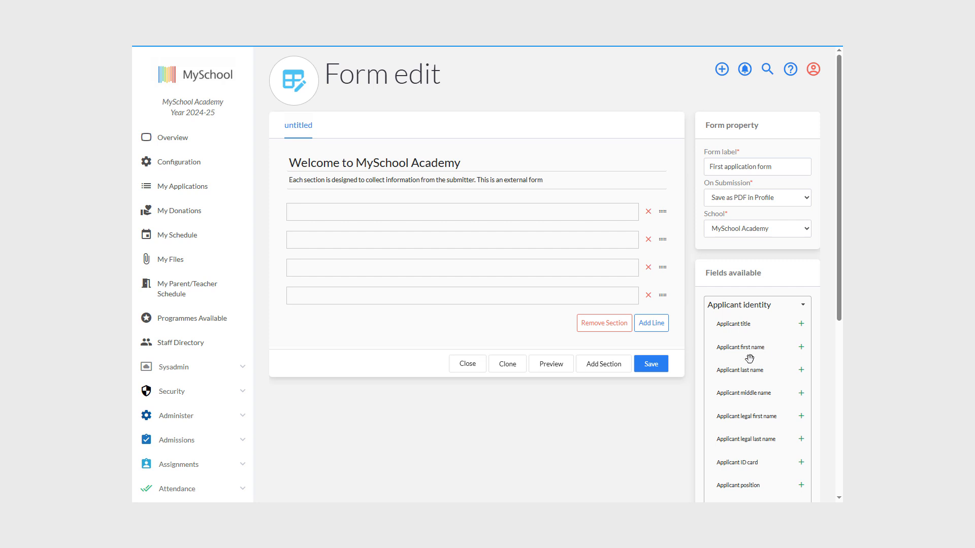
drag(748, 357, 398, 216)
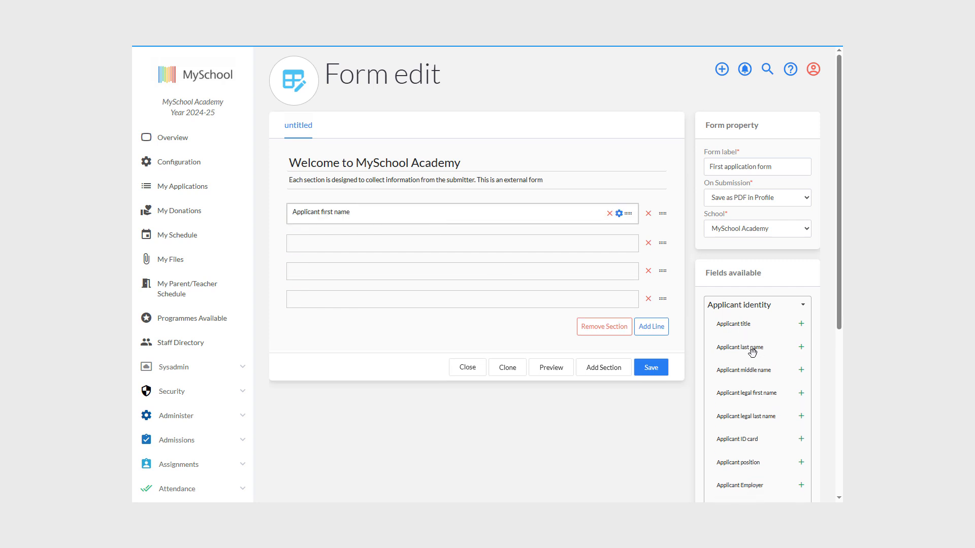
drag(755, 348, 568, 212)
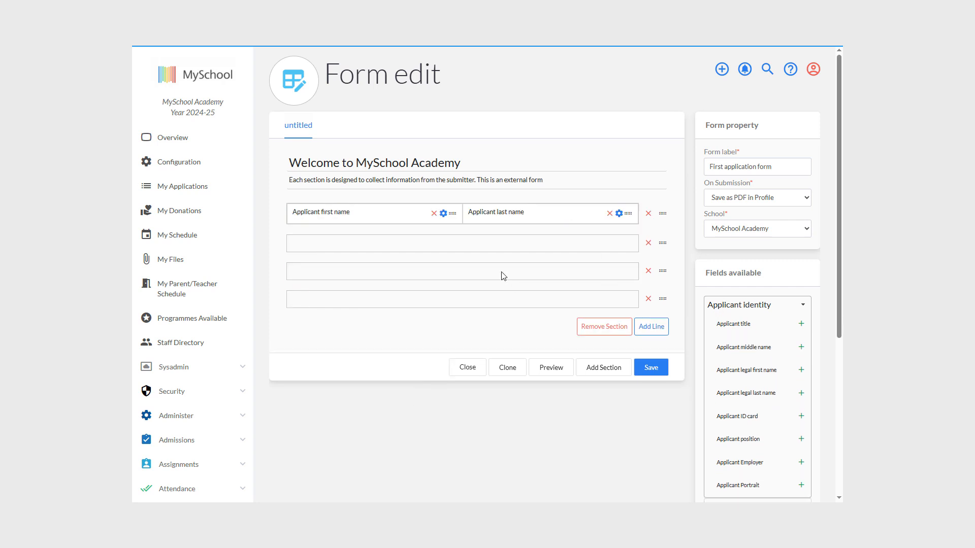
drag(740, 415, 388, 248)
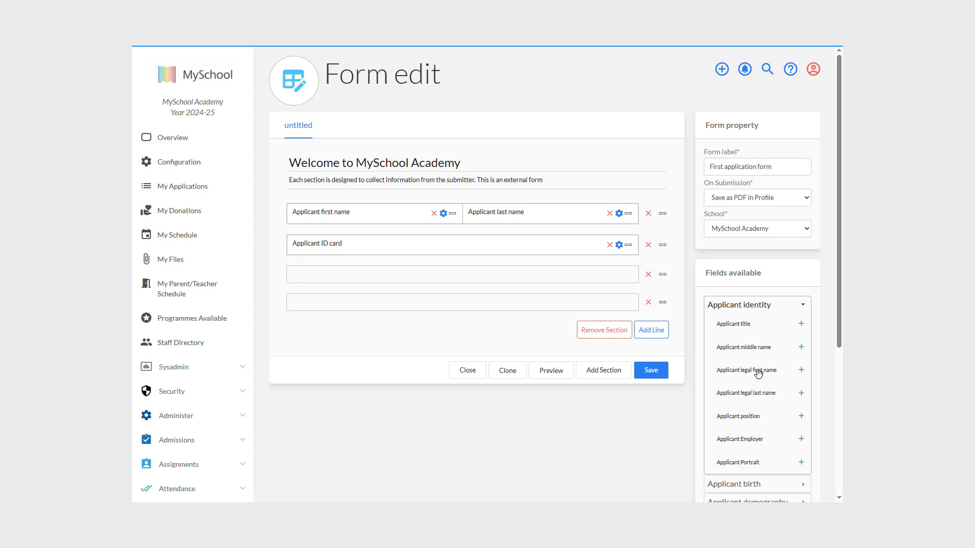
- Place the Applicant date of birth and Applicant nationality fields side by side on the third line
scroll(758, 374, down, 1)
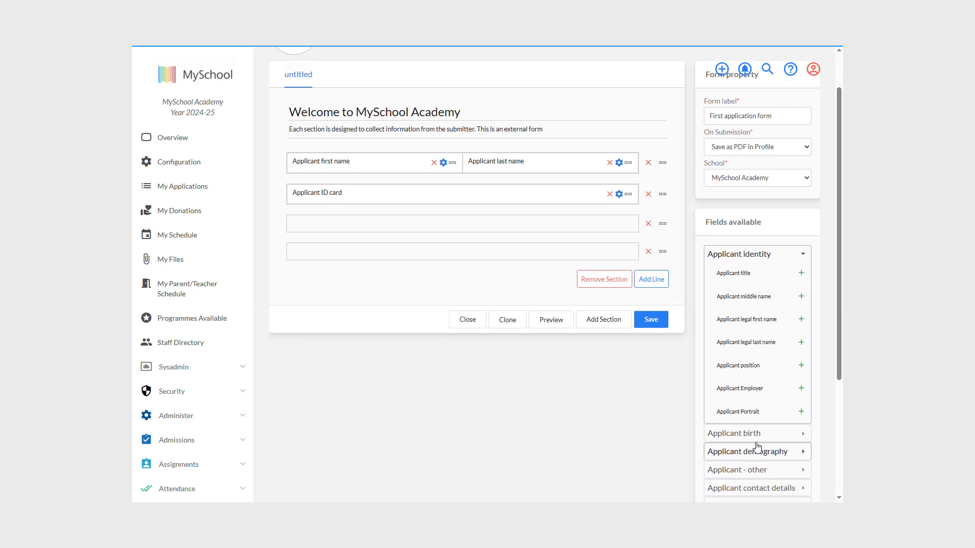
click(773, 439)
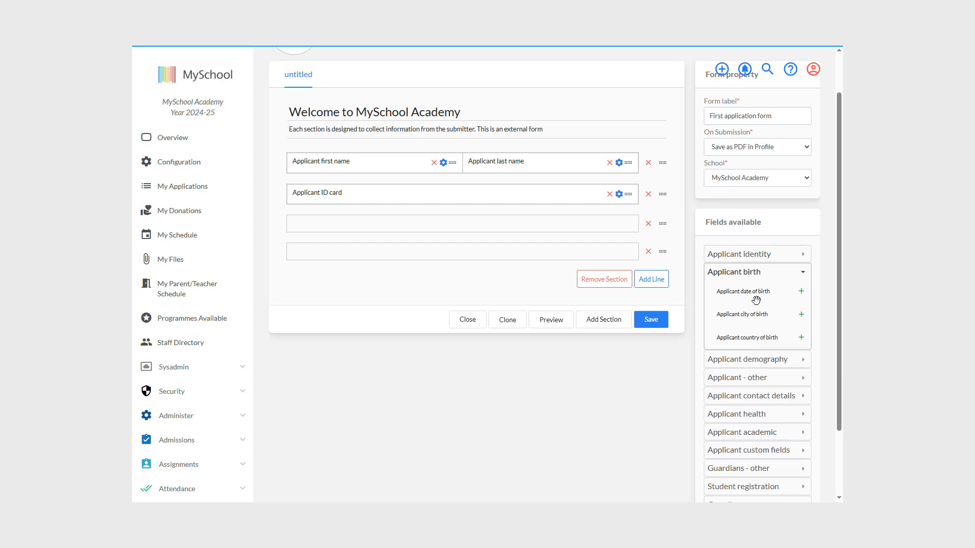
drag(741, 290, 382, 222)
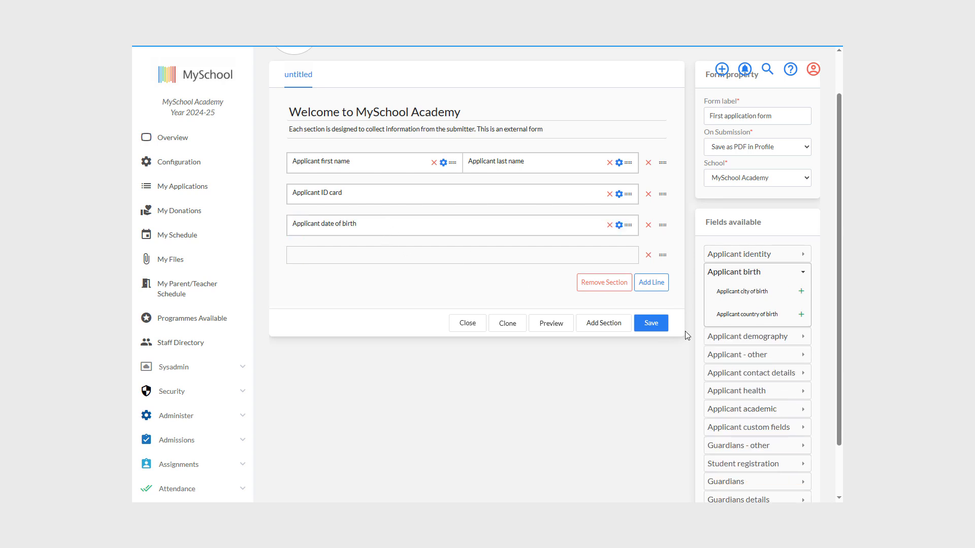
click(779, 337)
drag(724, 310, 607, 231)
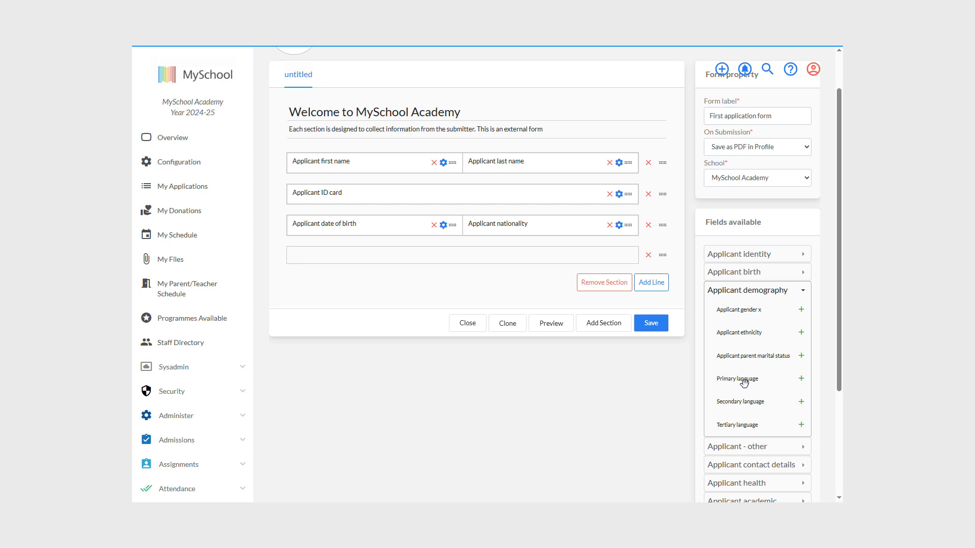
- Find the Schools attended field among the applicant academic fields and place it on the empty fourth line
click(769, 448)
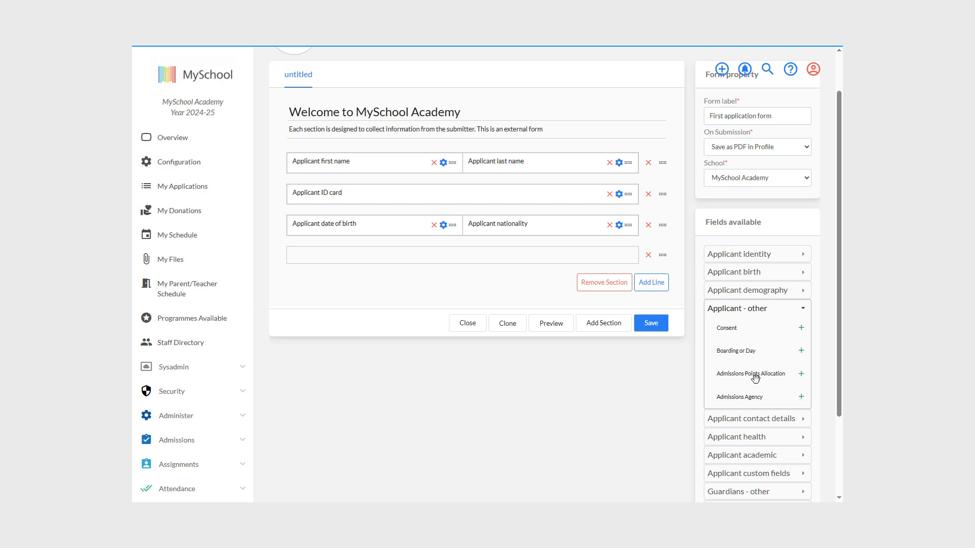
click(759, 420)
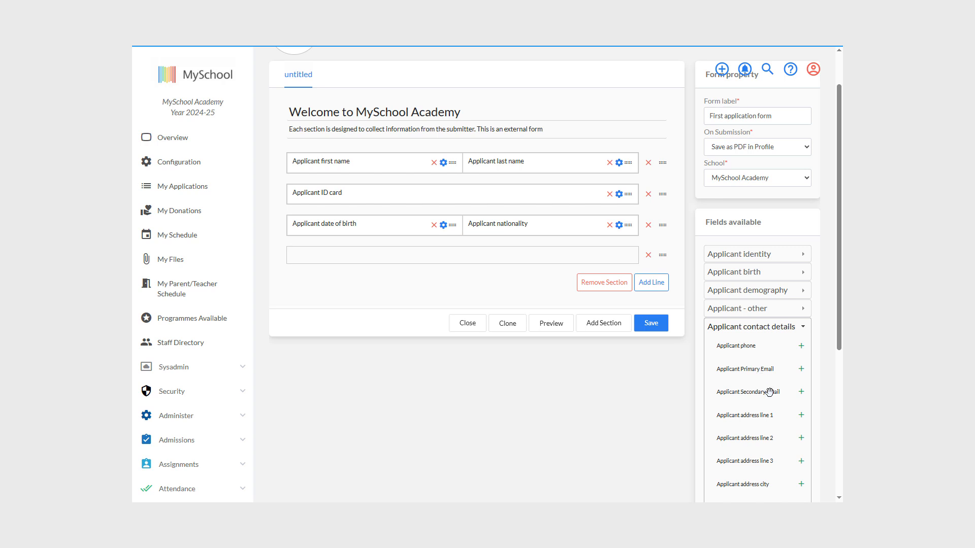
scroll(769, 390, down, 1)
scroll(769, 391, down, 1)
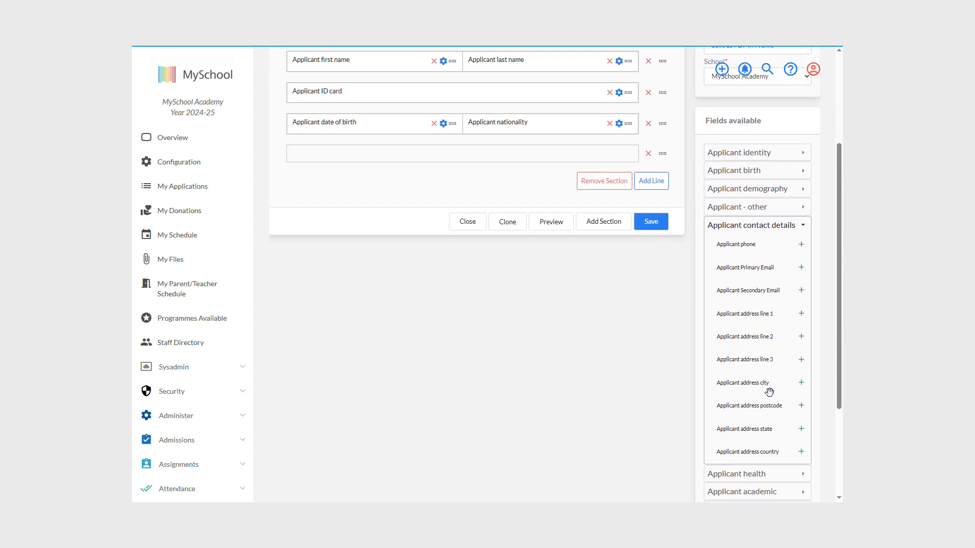
click(775, 481)
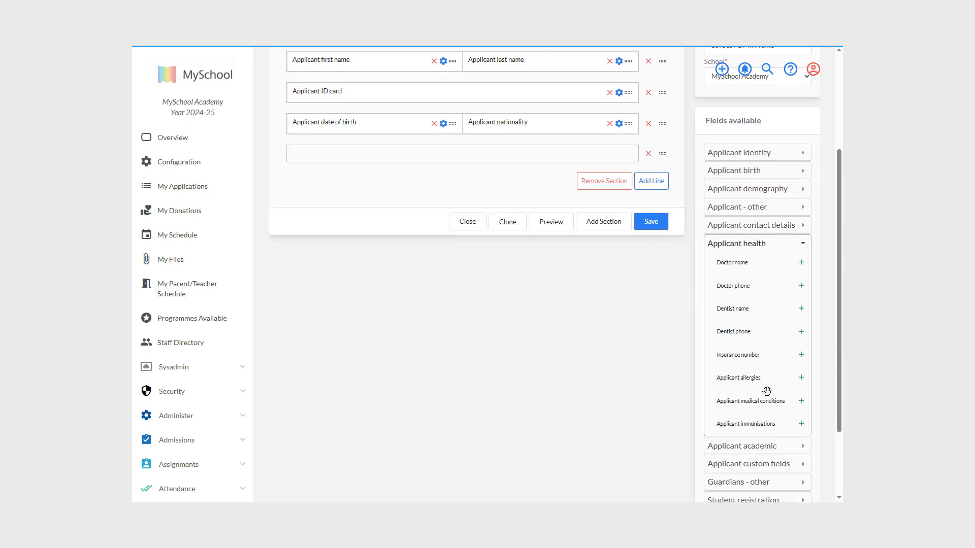
click(762, 447)
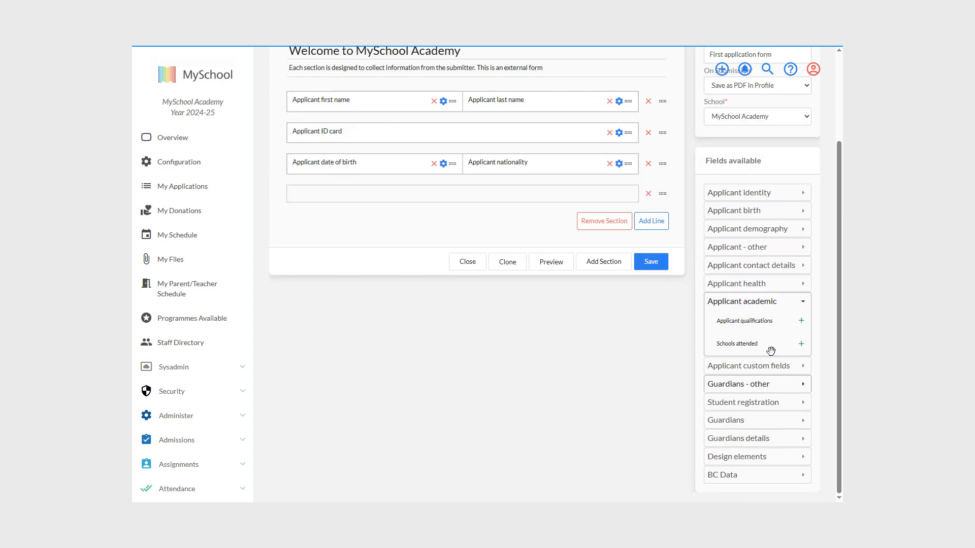
drag(748, 347, 567, 242)
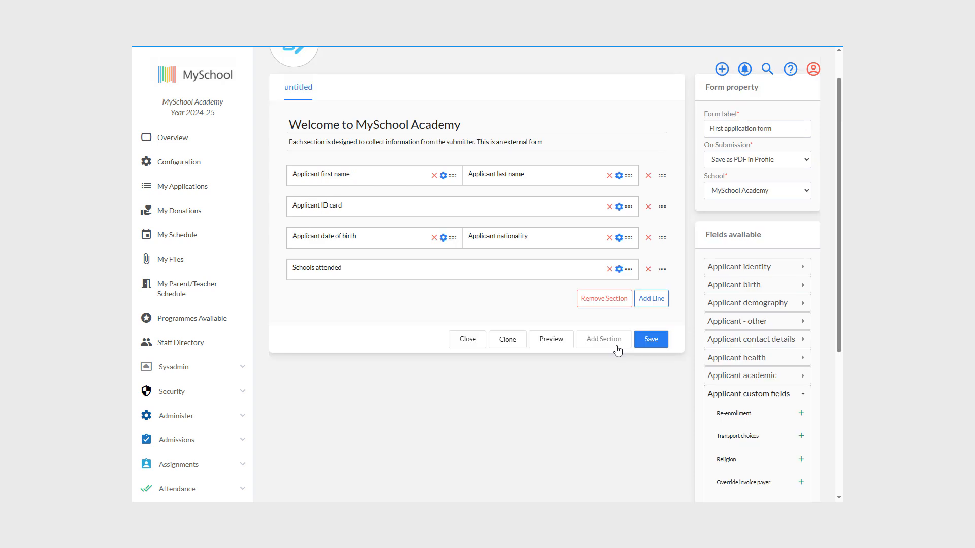
- Add a second section to the form and save the form
click(613, 345)
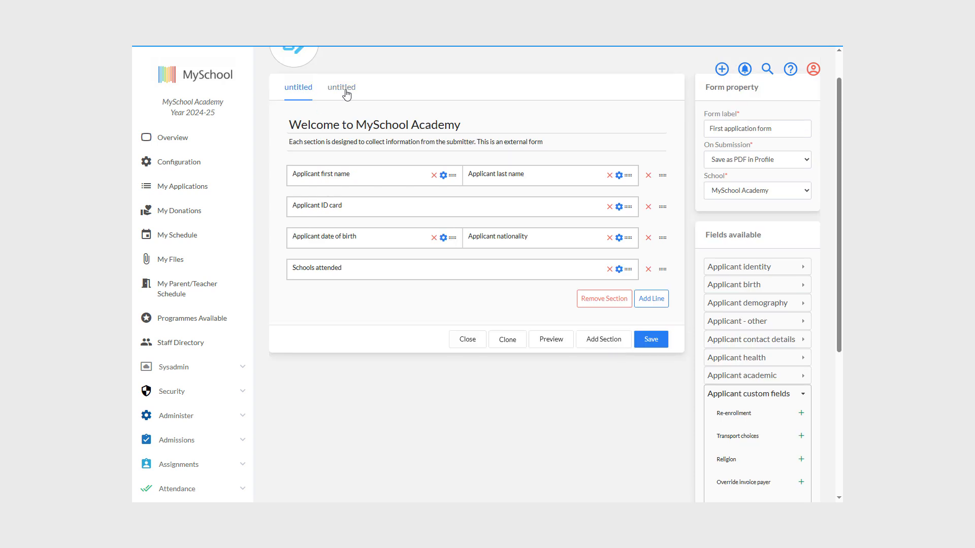
click(651, 339)
click(571, 83)
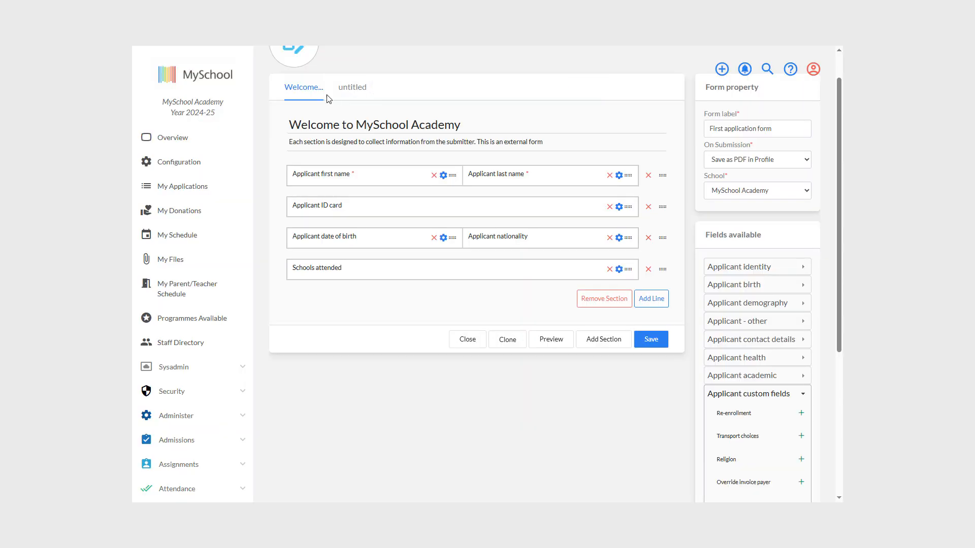
- Title the new, untitled section "Guardian section"
click(352, 90)
click(354, 127)
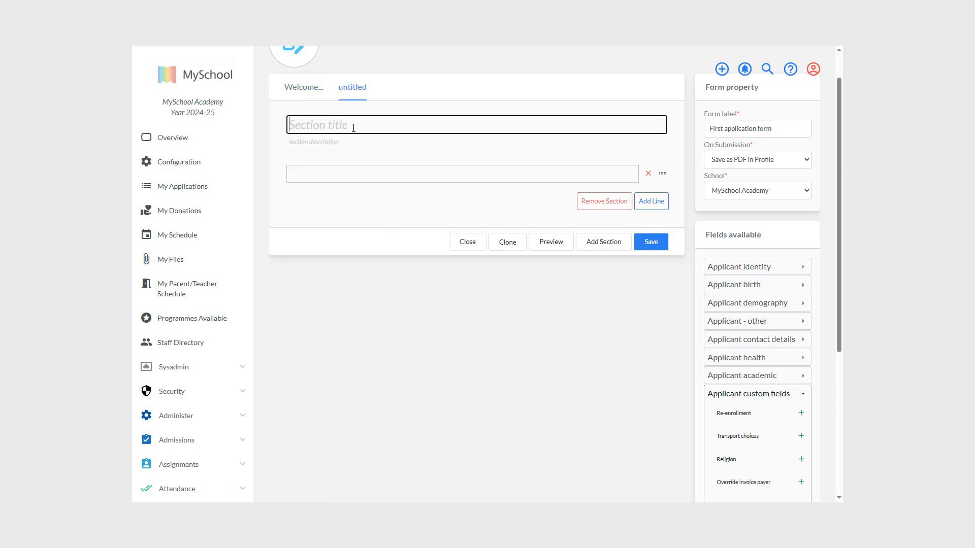
text(Guardian section)
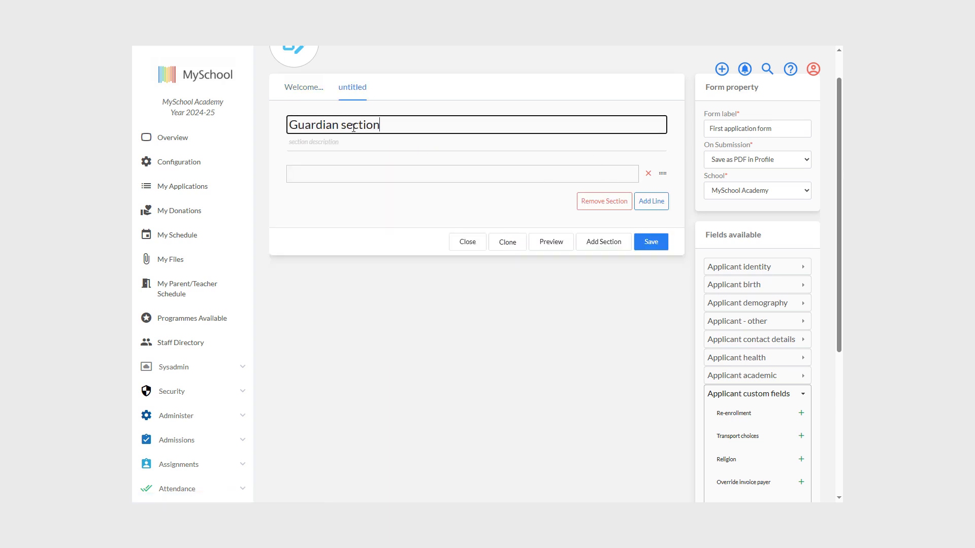
click(376, 204)
- Add three more lines to the guardian section
click(651, 205)
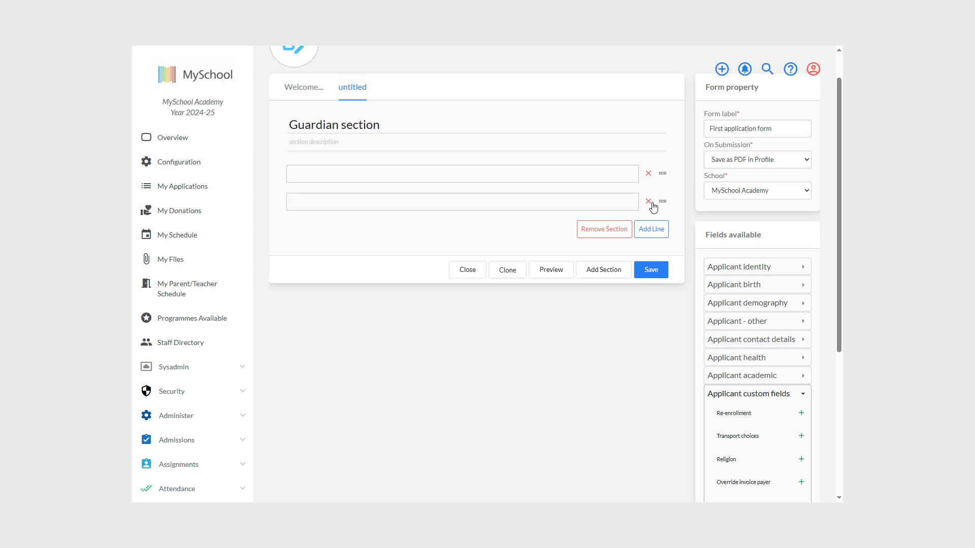
click(651, 230)
click(655, 258)
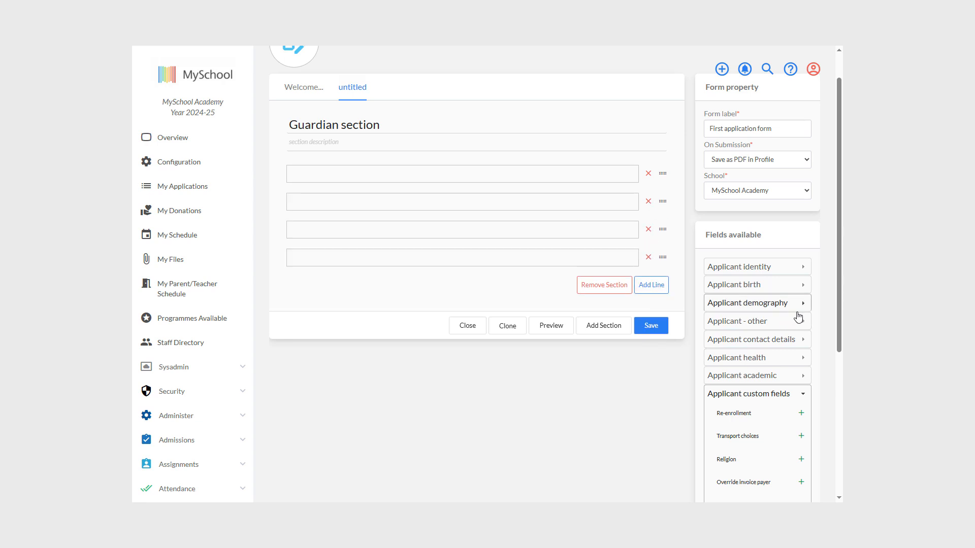
- Add the Guardian first name and Guardian last name fields and place them on the guardian section's first line
click(762, 395)
click(764, 449)
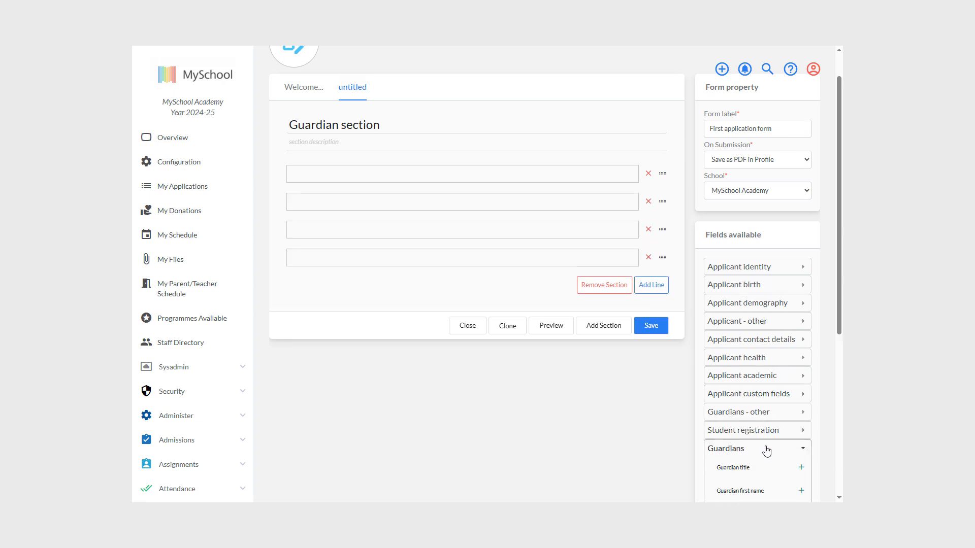
scroll(791, 448, down, 1)
click(801, 440)
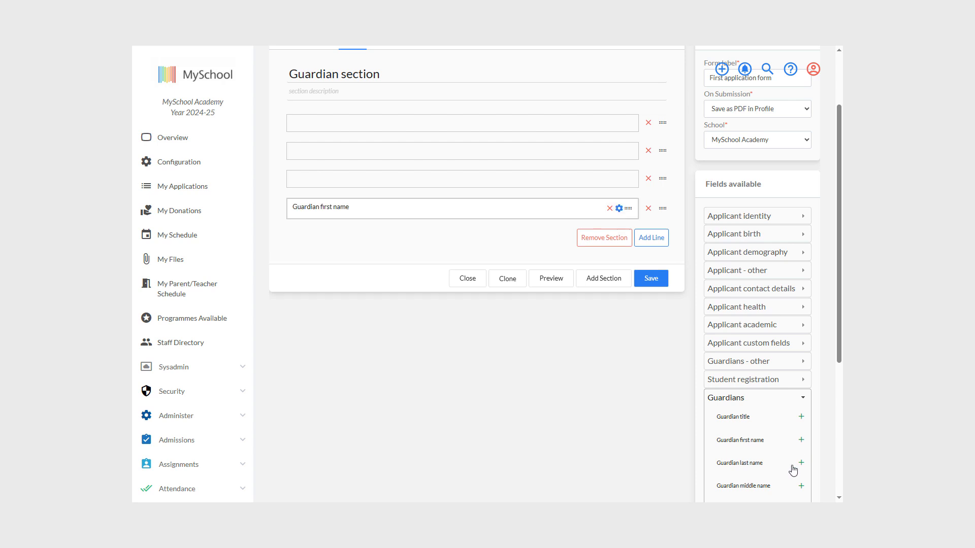
click(801, 464)
drag(355, 211, 454, 128)
scroll(762, 393, down, 1)
scroll(762, 389, down, 1)
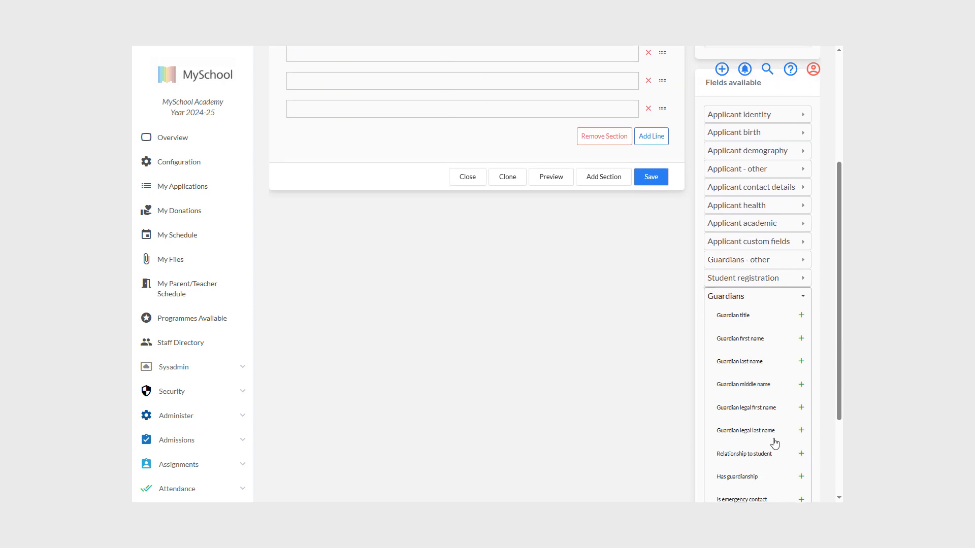
scroll(805, 437, down, 2)
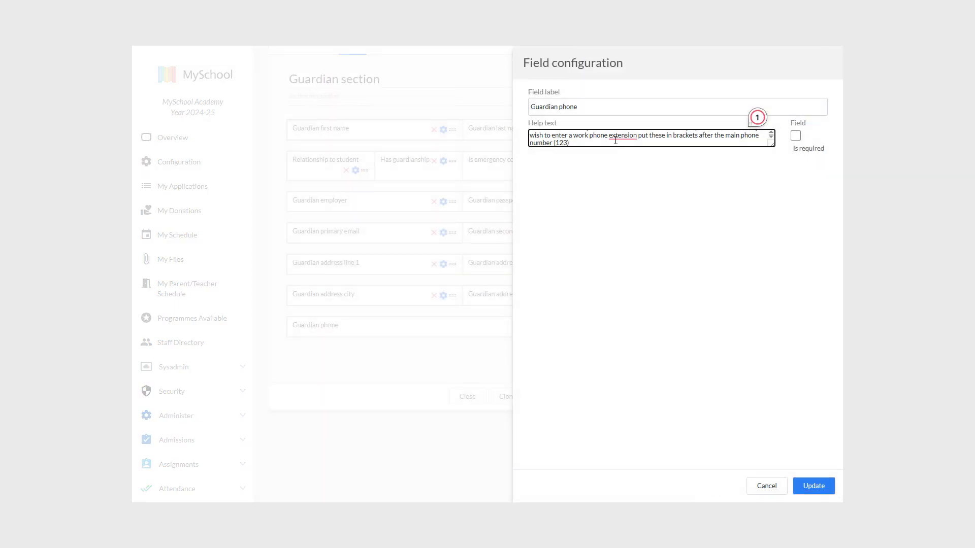
- Apply the suggested comma after "extension" in the Guardian phone help text and update the field
mouse_move(622, 137)
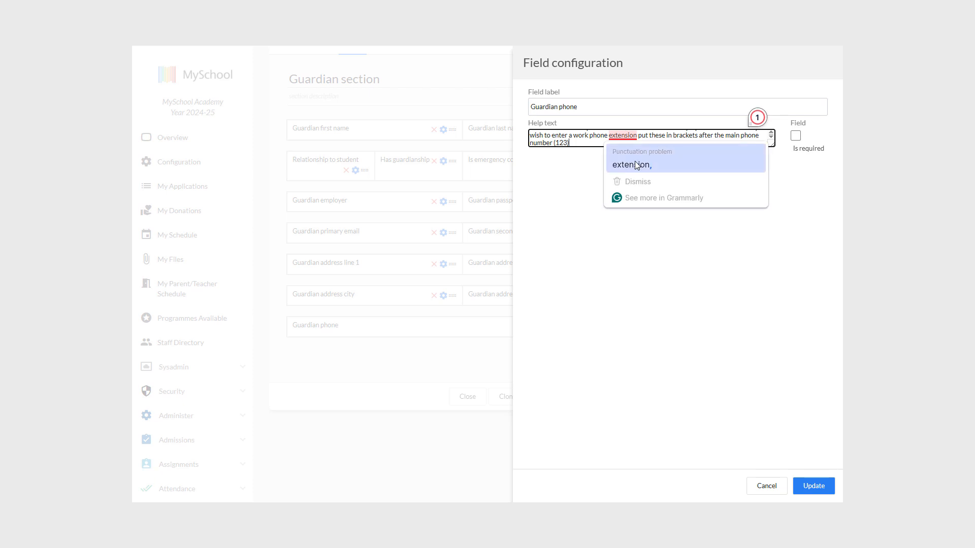
click(636, 165)
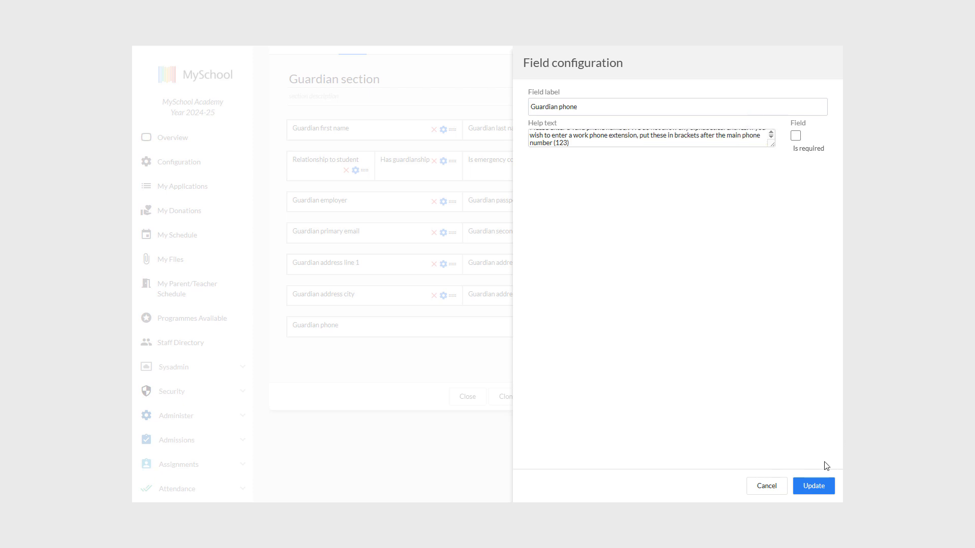
click(804, 488)
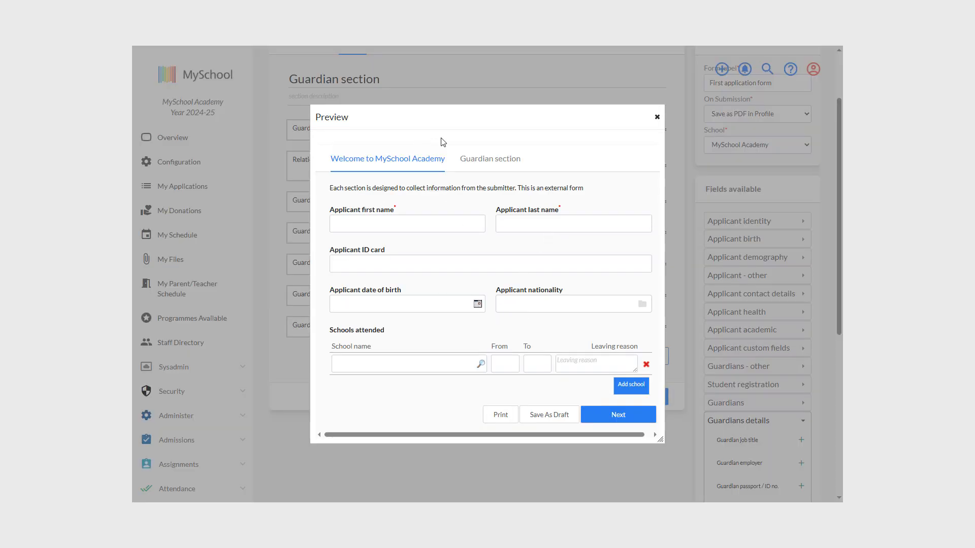
- Examine the Guardian section and its help hints in the form preview, and close the preview
click(475, 160)
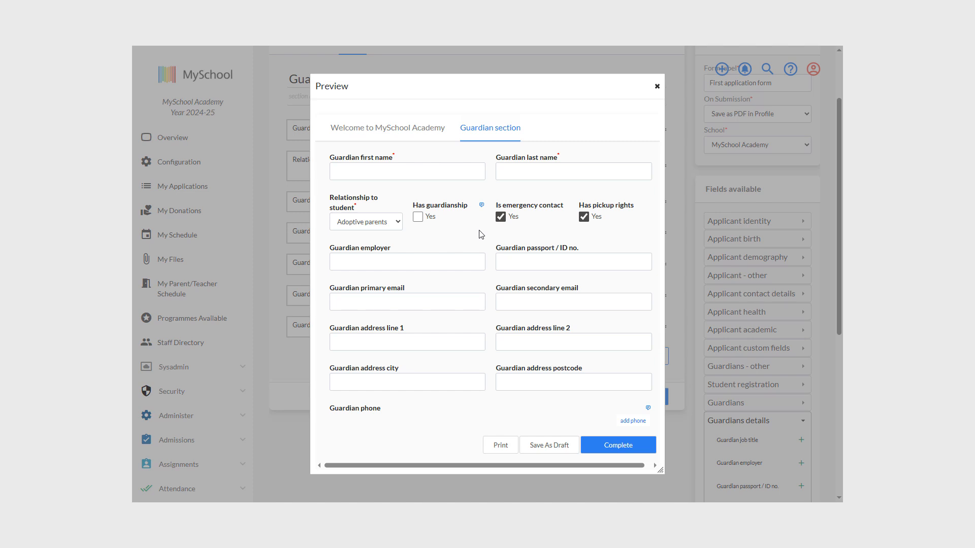
mouse_move(648, 410)
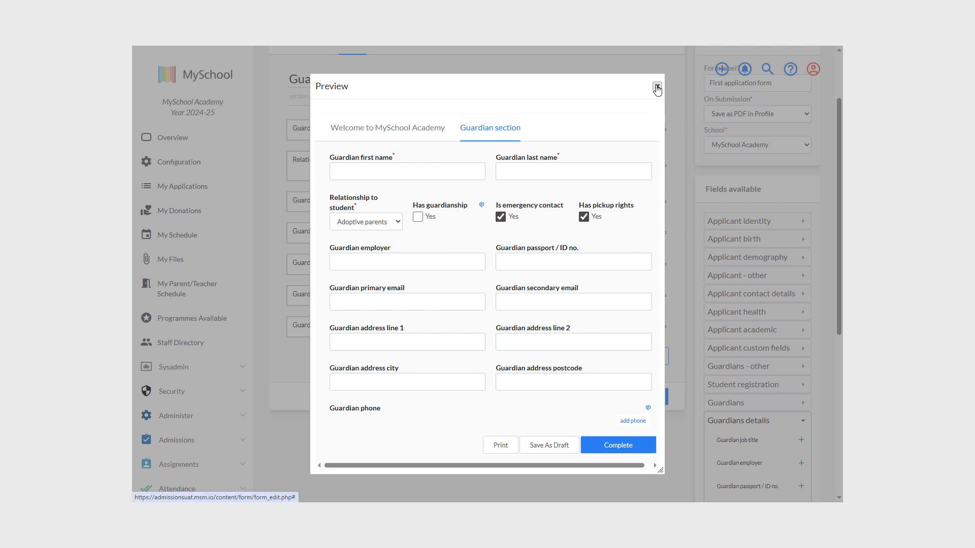
click(657, 88)
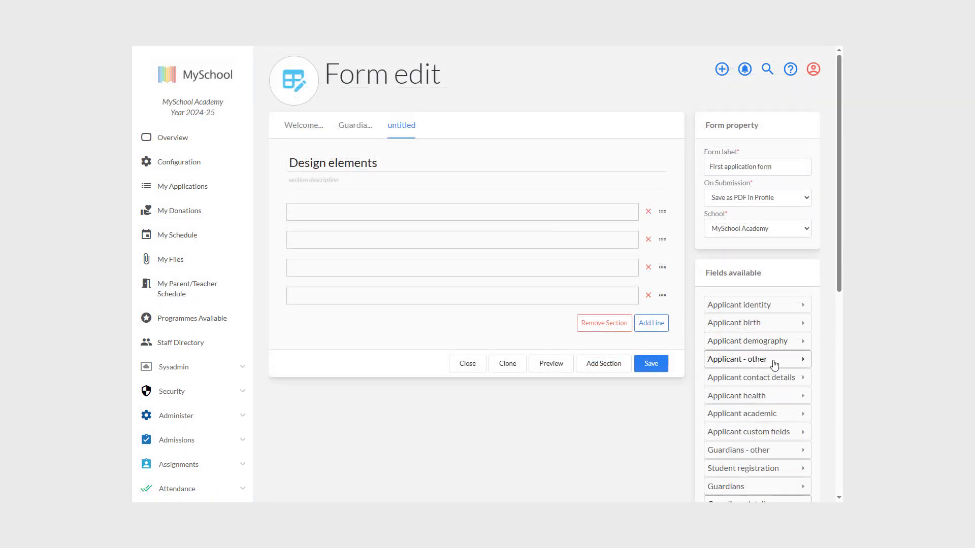
- Add a RichText design element to the Design elements section
scroll(772, 366, down, 1)
scroll(773, 363, down, 7)
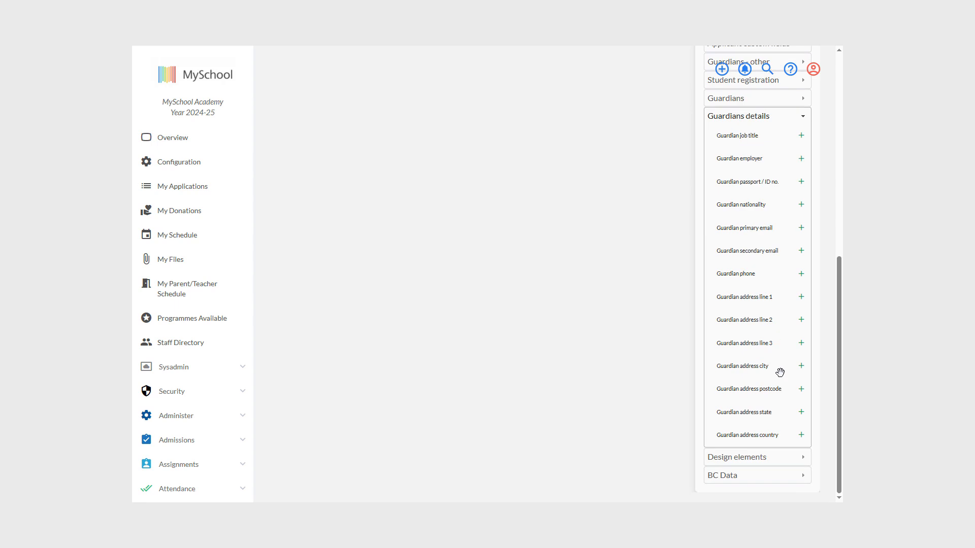
click(782, 459)
scroll(766, 314, up, 1)
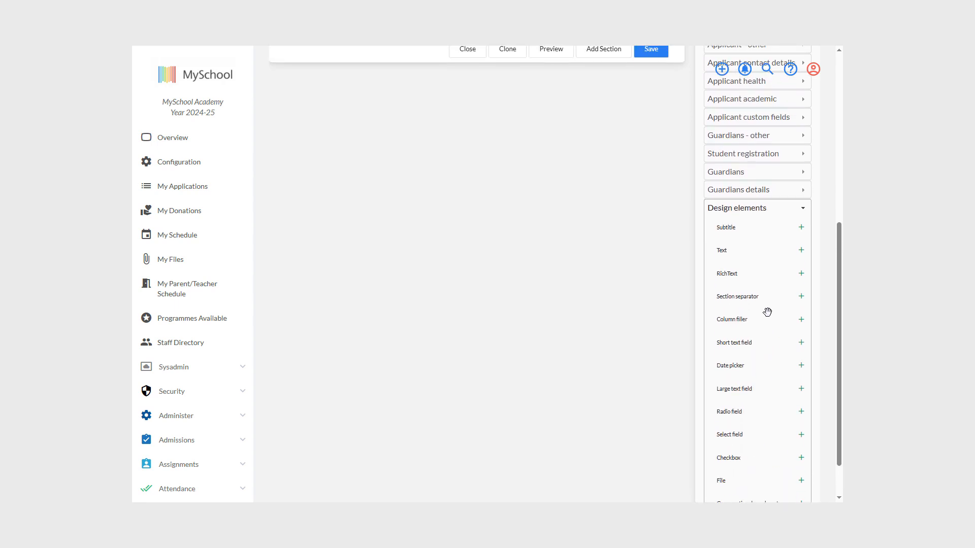
click(801, 276)
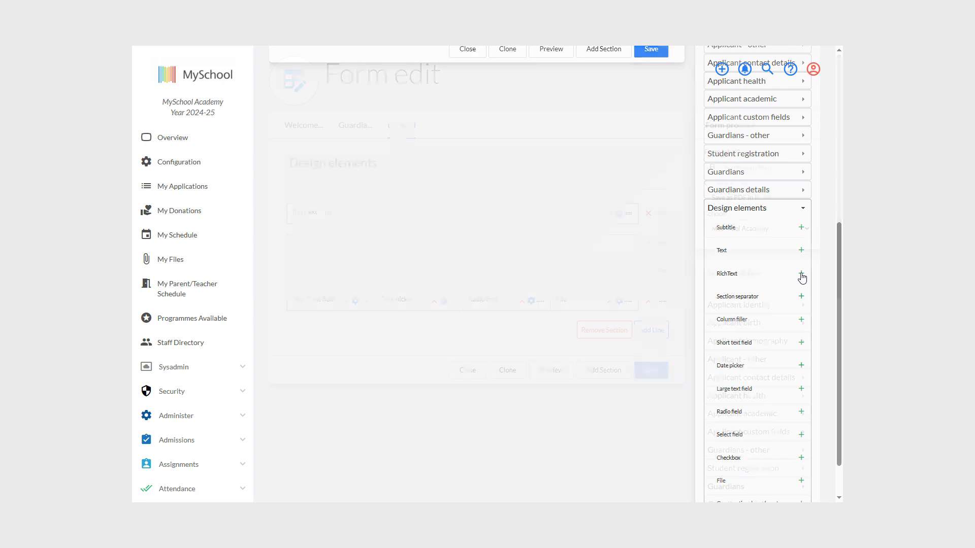
- Open the RichText element's configuration and set its label text to a 12pt font size
click(619, 214)
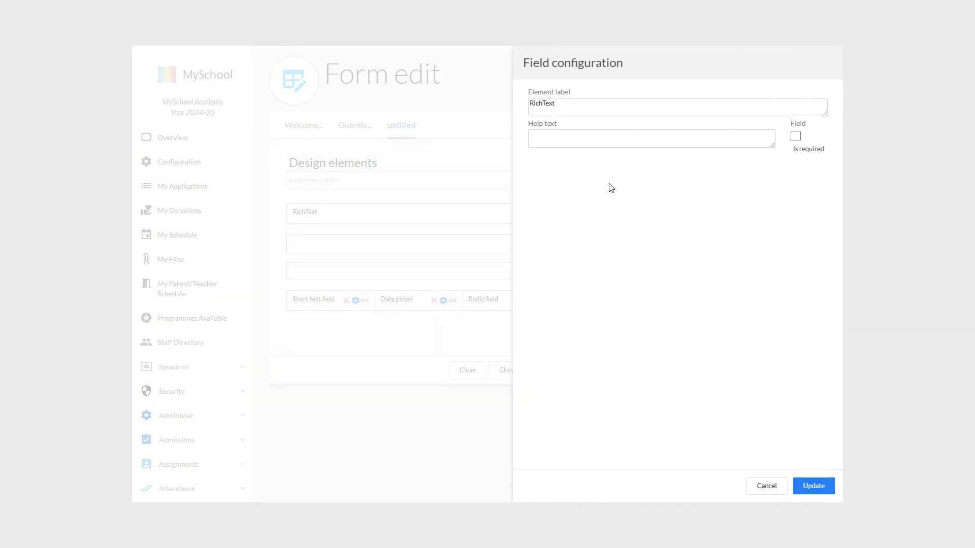
drag(558, 142, 534, 145)
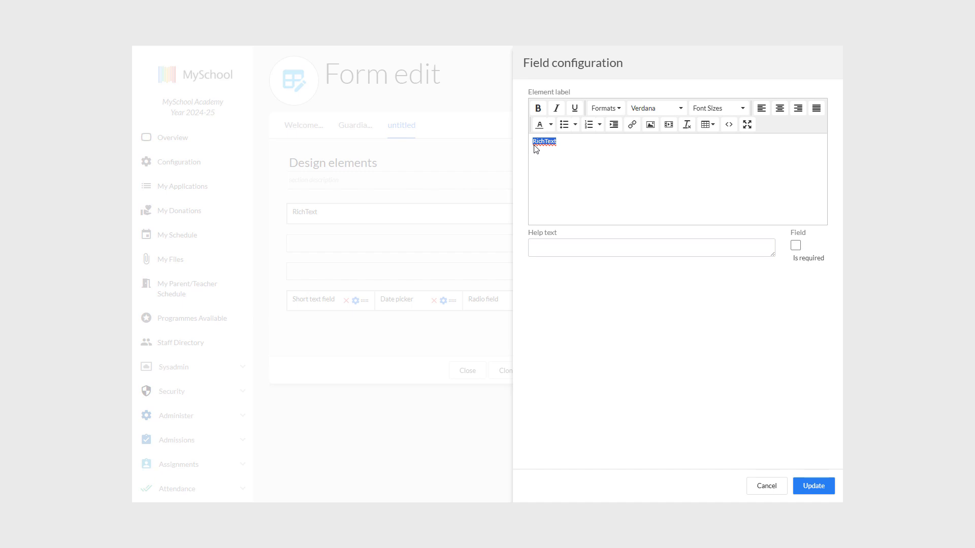
click(721, 108)
click(717, 158)
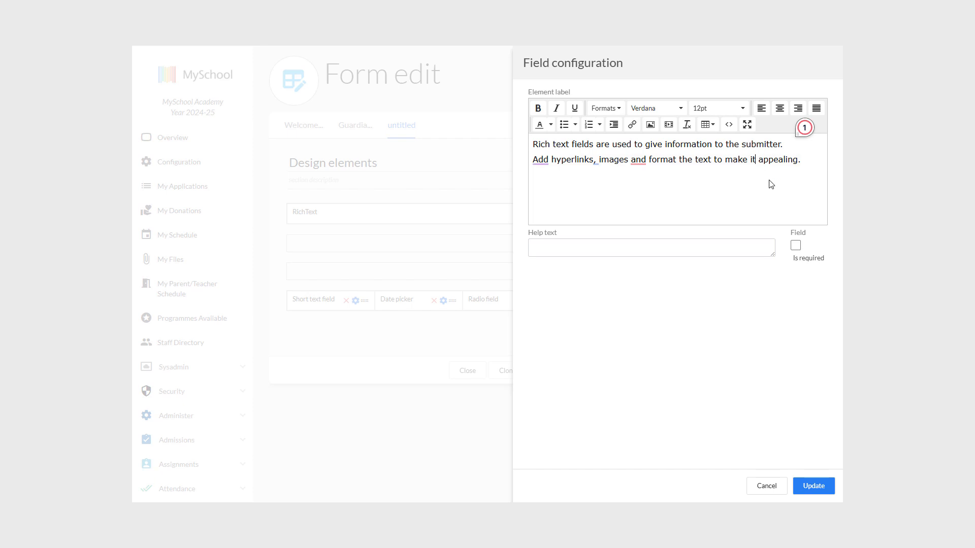
- Replace "it" with "the form" in the rich text, apply the suggested comma after "images", and update the element
key(BackSpace)
key(BackSpace)
key(BackSpace)
text(the form)
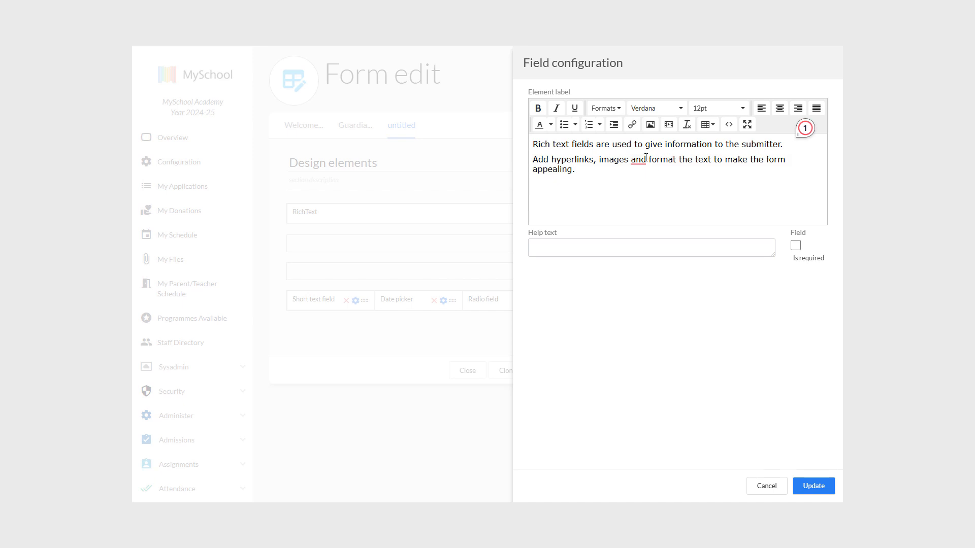
mouse_move(646, 158)
click(648, 186)
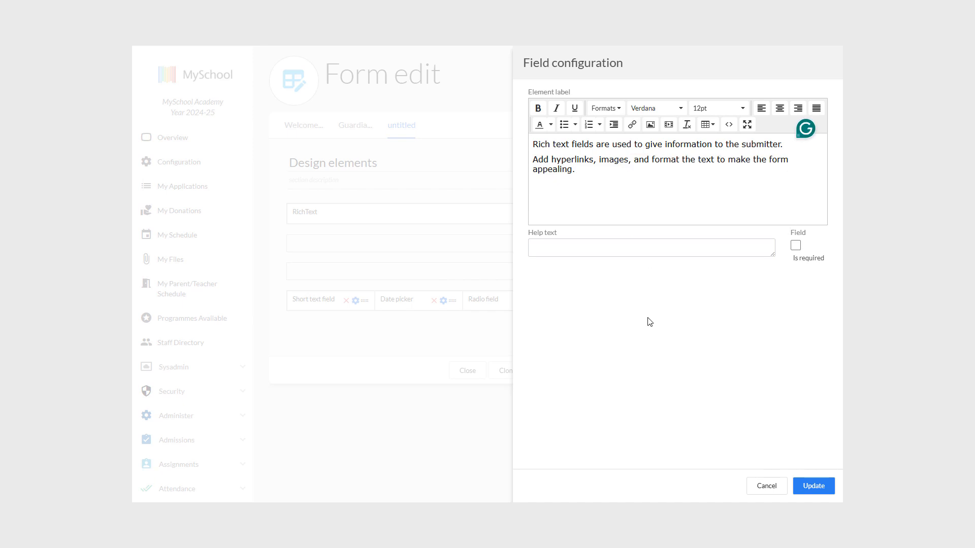
click(813, 487)
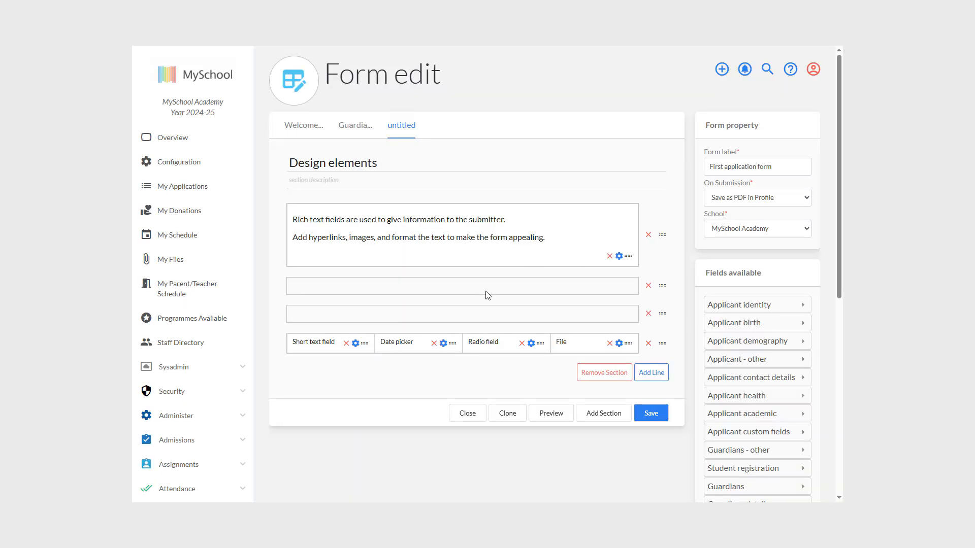
- Move the Short text field to the section's second line and add a Text design element to that line
drag(320, 343, 321, 286)
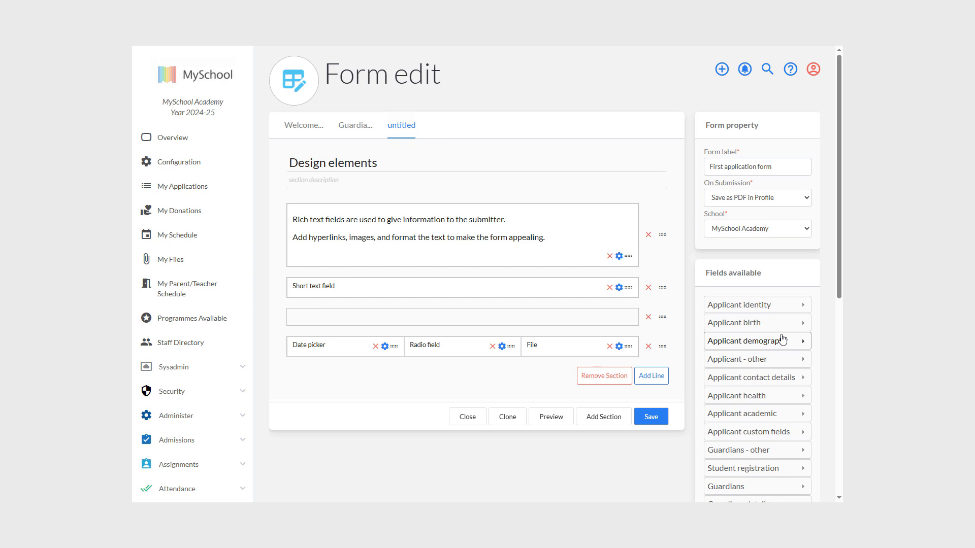
scroll(782, 339, down, 4)
drag(728, 363, 315, 92)
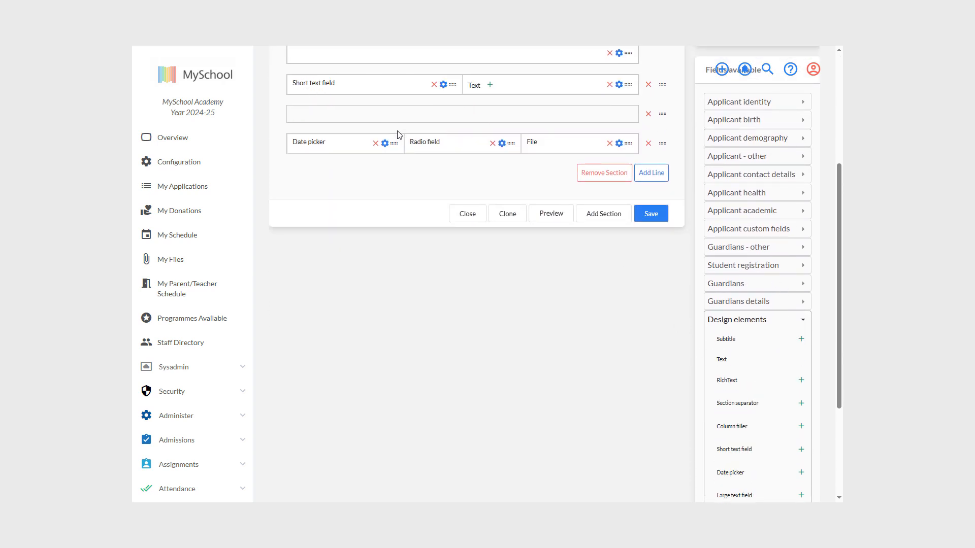
- Check the Design elements section in the form preview and close the preview
scroll(400, 135, up, 2)
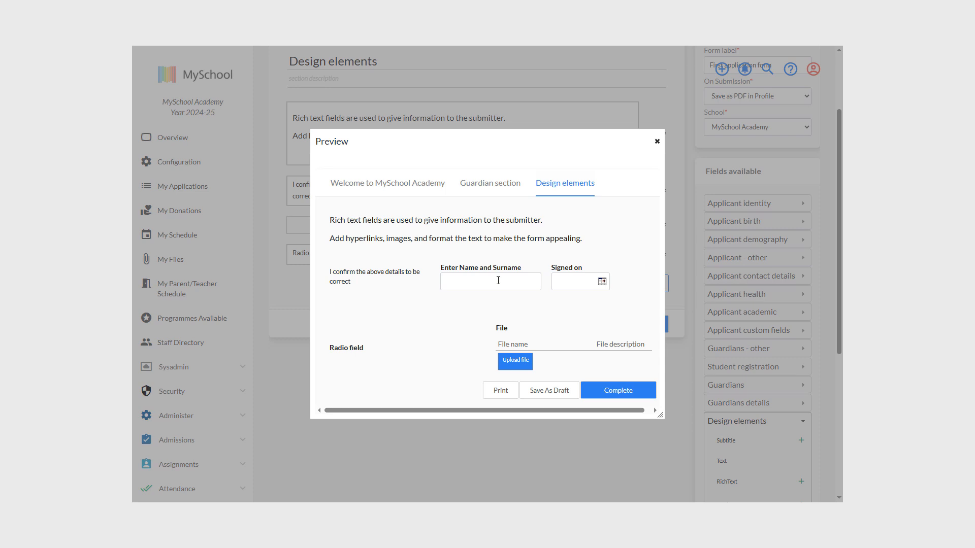
click(657, 142)
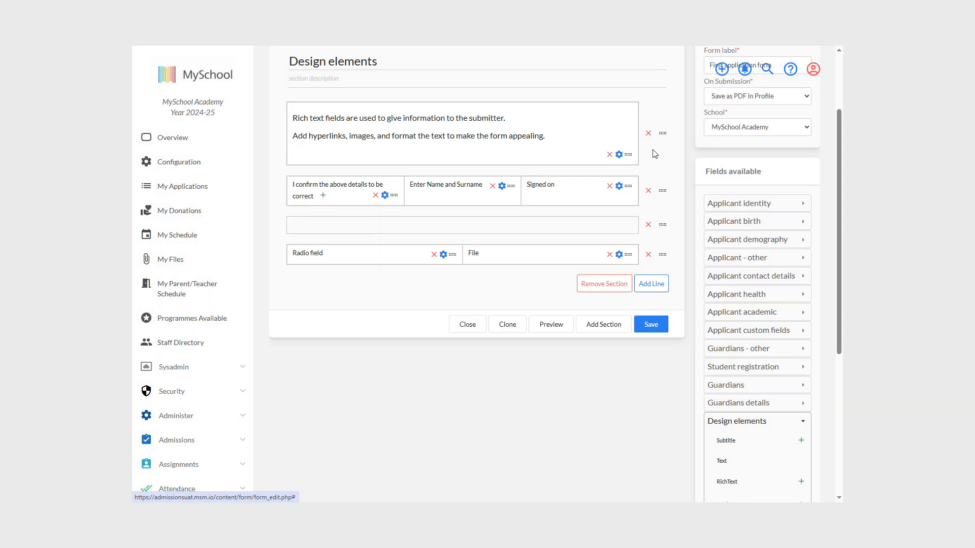
- Move the Radio field to the empty line above and set its label to "Ask a custom question"
drag(386, 249, 390, 226)
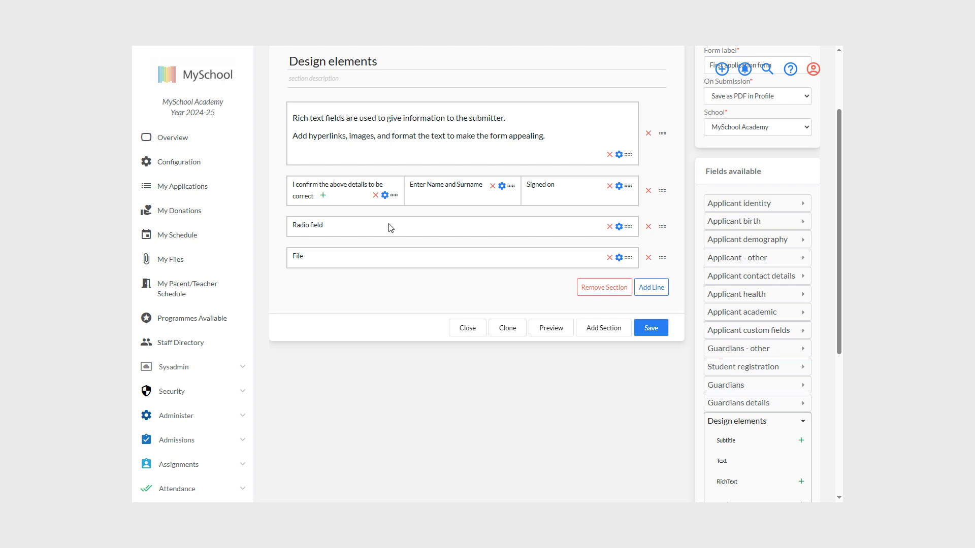
click(620, 227)
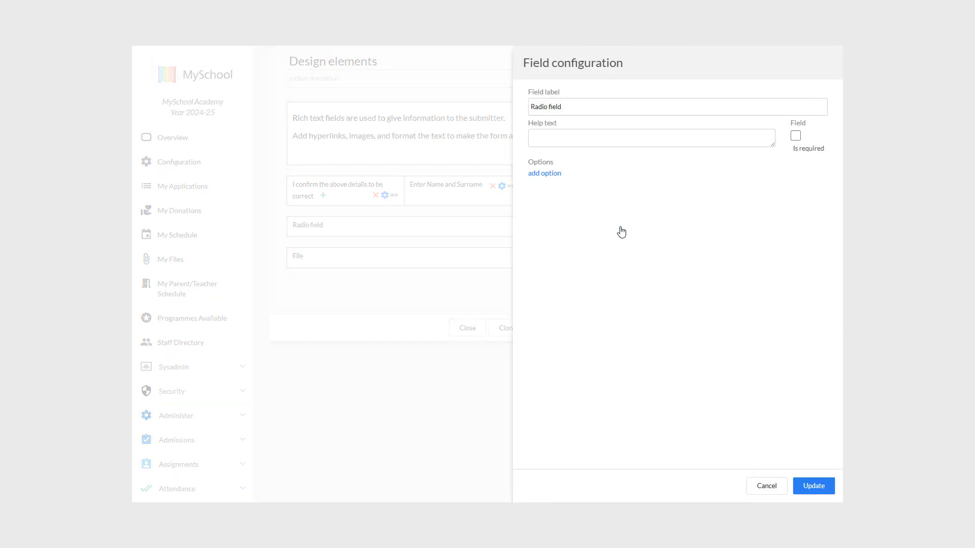
triple_click(588, 103)
text(A)
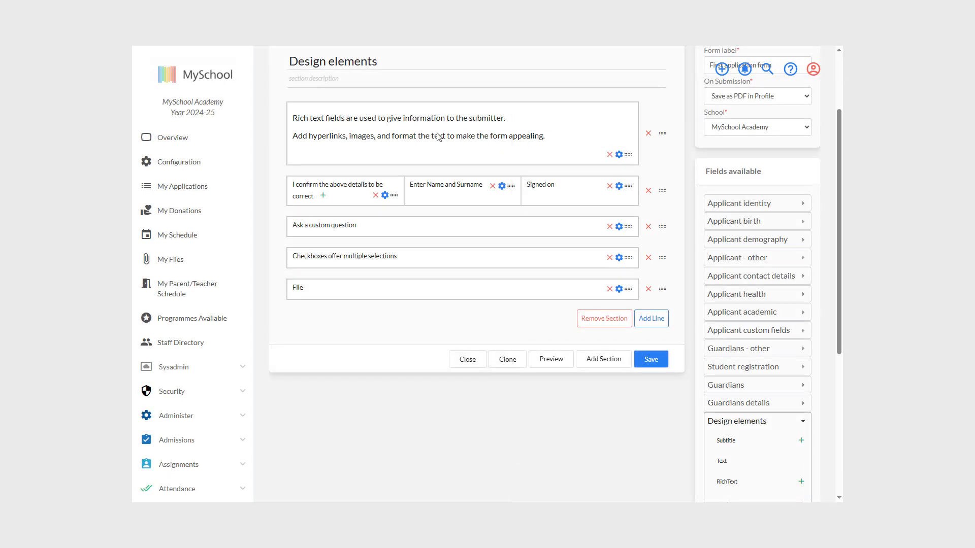
- Preview the form's Design elements section, test the checkboxes by ticking Option 1, Option 2 and Option 3, and close the preview
click(551, 358)
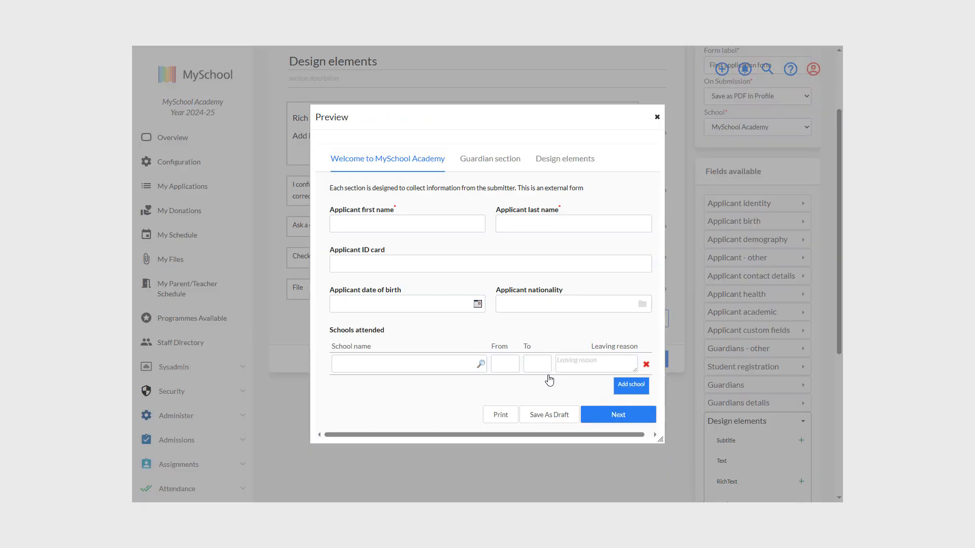
click(563, 160)
click(334, 322)
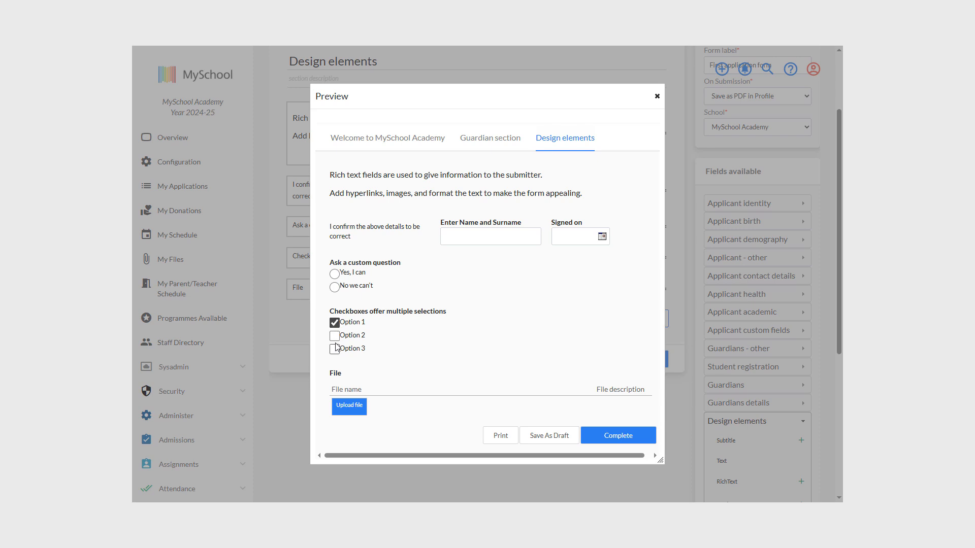
click(334, 335)
click(334, 348)
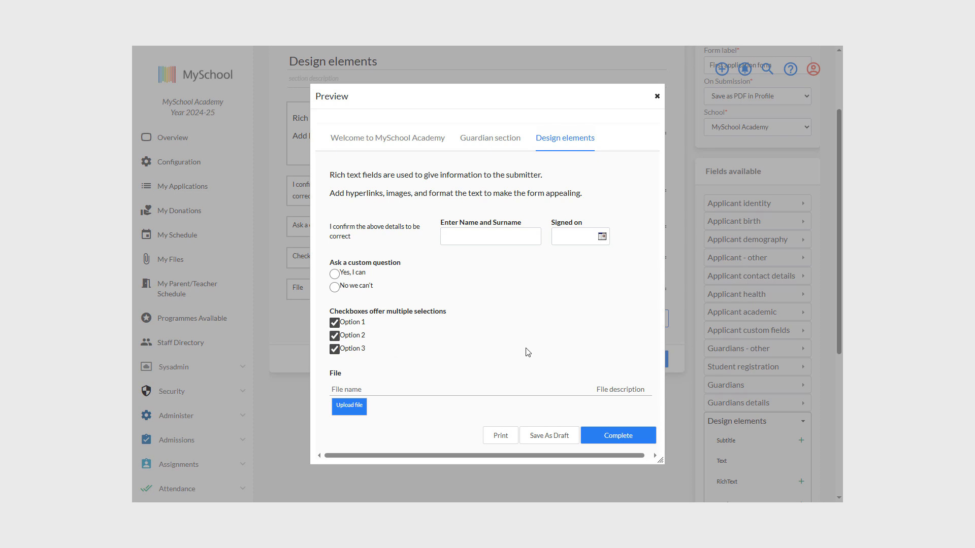
click(657, 96)
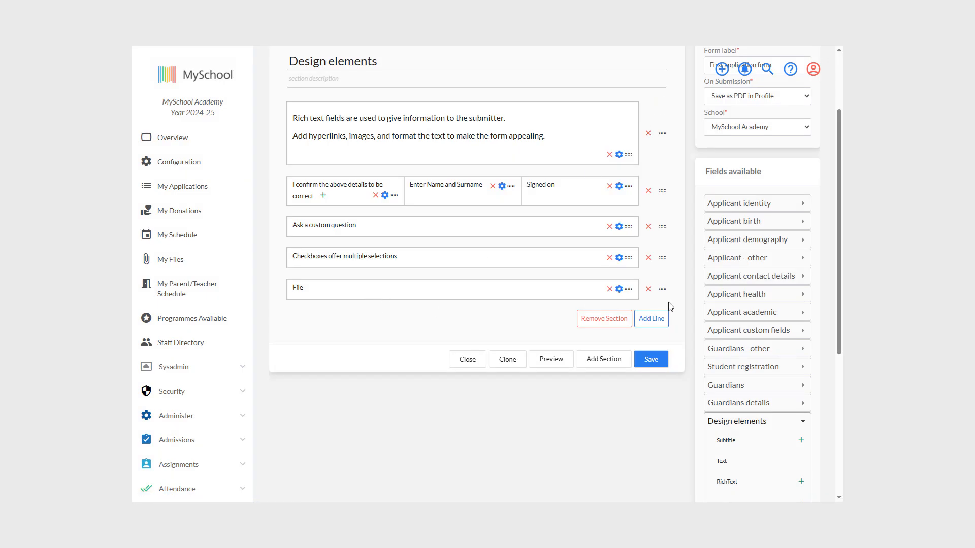
- Set the File field's label to "Upload birth certificate, school reports, and ID/Passport" and update the field
click(619, 290)
double_click(581, 105)
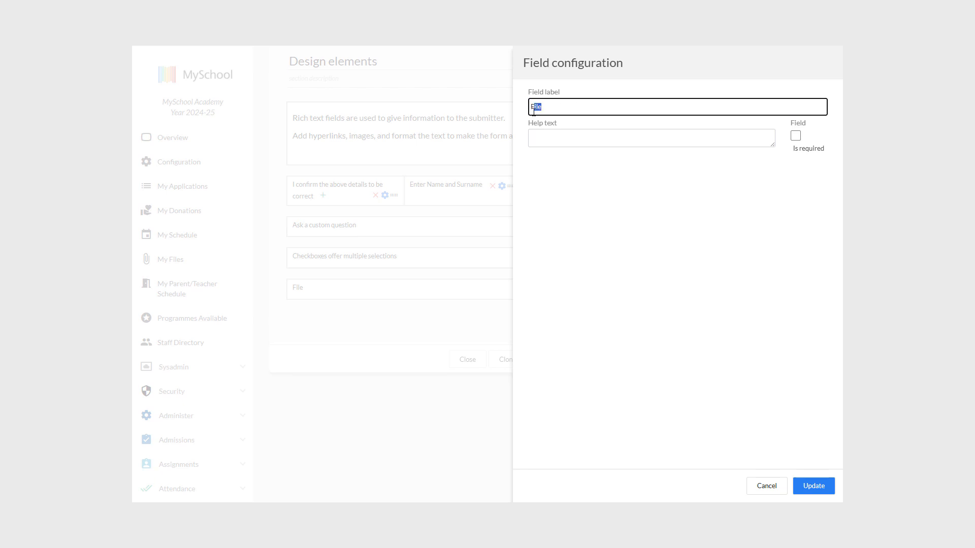
text(U)
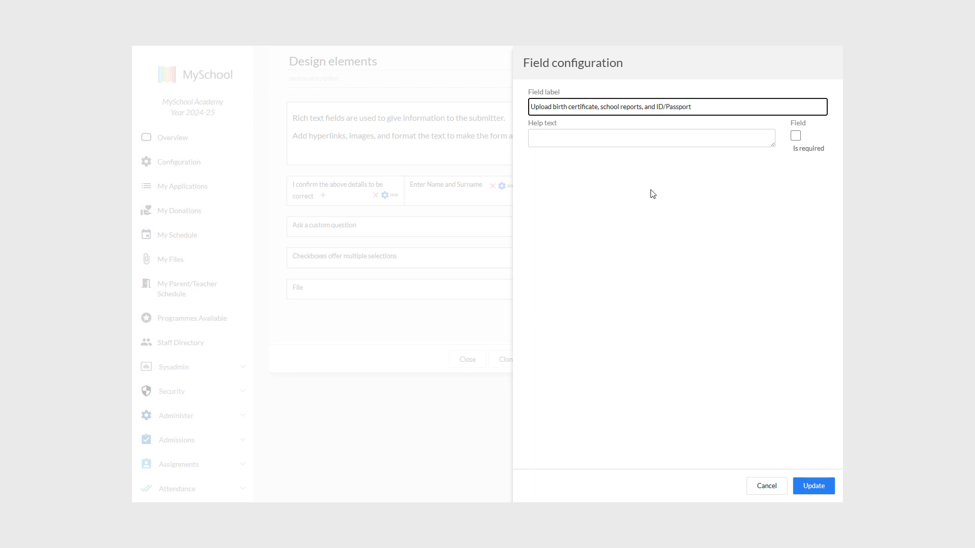
click(813, 485)
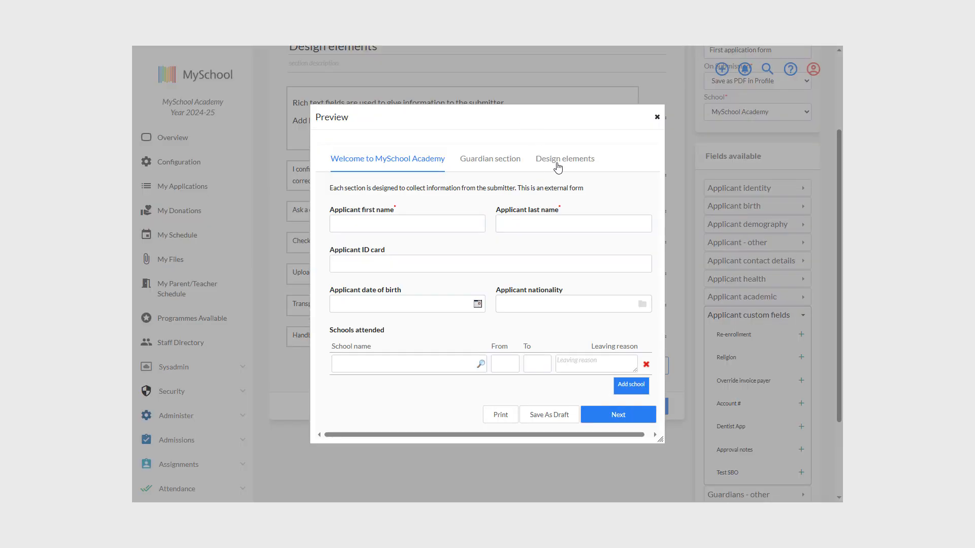
- Check the Design elements section in the form preview, including the choices offered for Handbook Read by Student
click(556, 157)
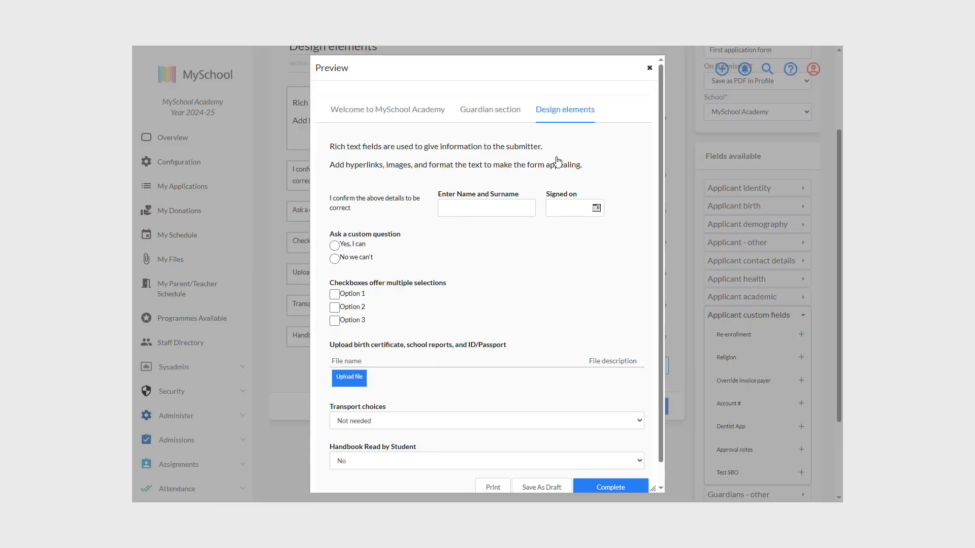
scroll(513, 386, down, 1)
click(548, 440)
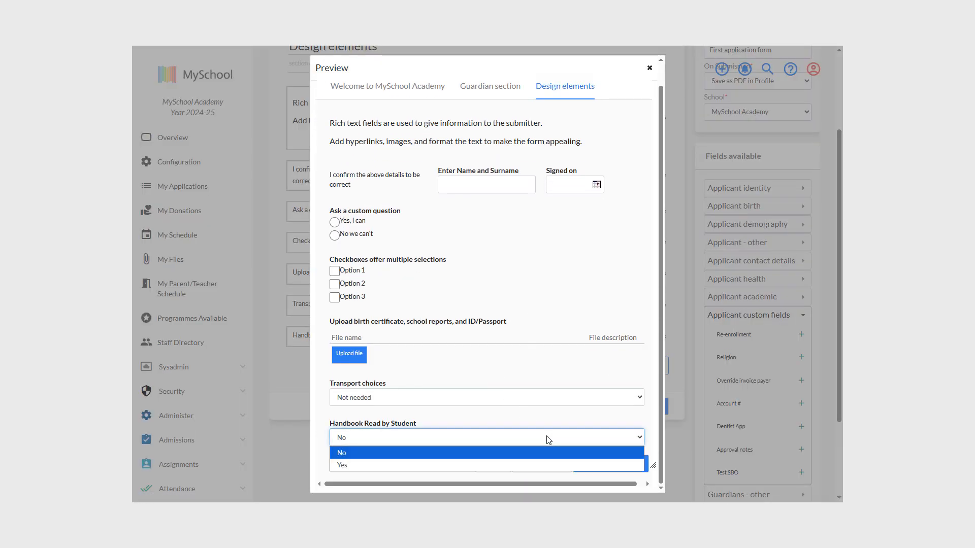
click(548, 439)
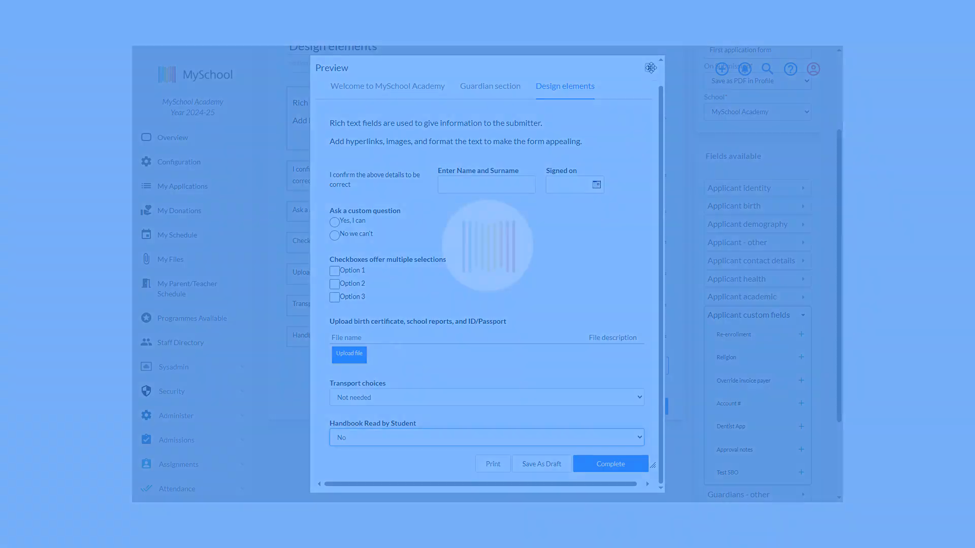